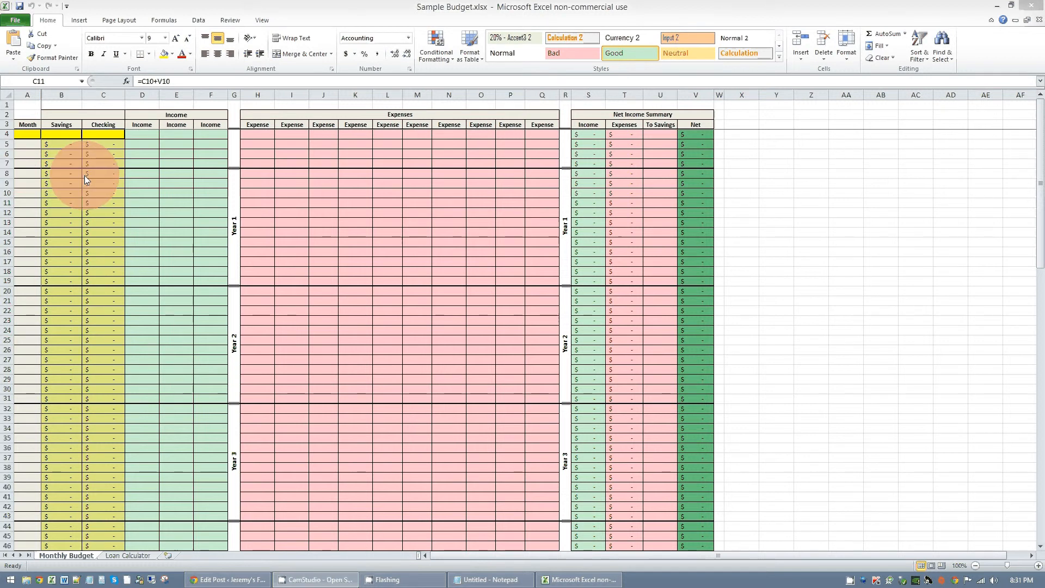
- Enter 9/1/14 as the starting month in cell A4 of the Month column
{"action": "left_click", "coordinate": [26, 132]}
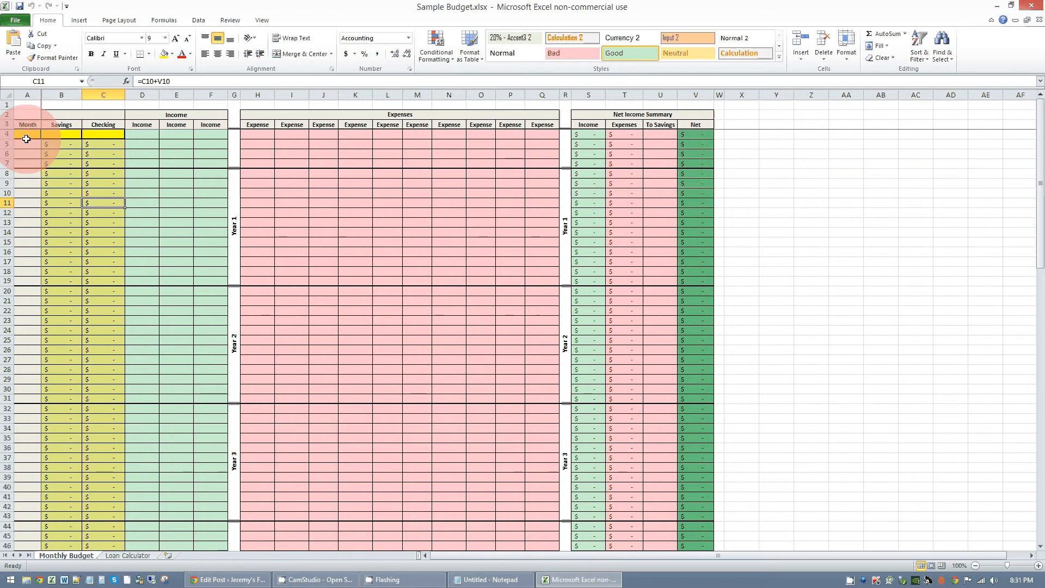
{"action": "left_click", "coordinate": [24, 143]}
{"action": "left_click", "coordinate": [33, 134]}
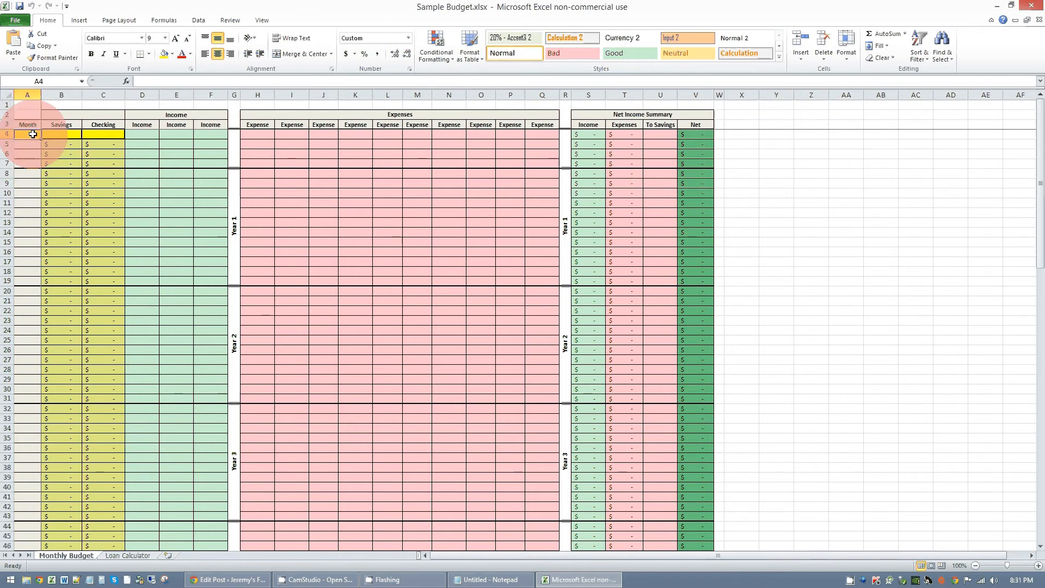
{"action": "type", "text": "9/1/14"}
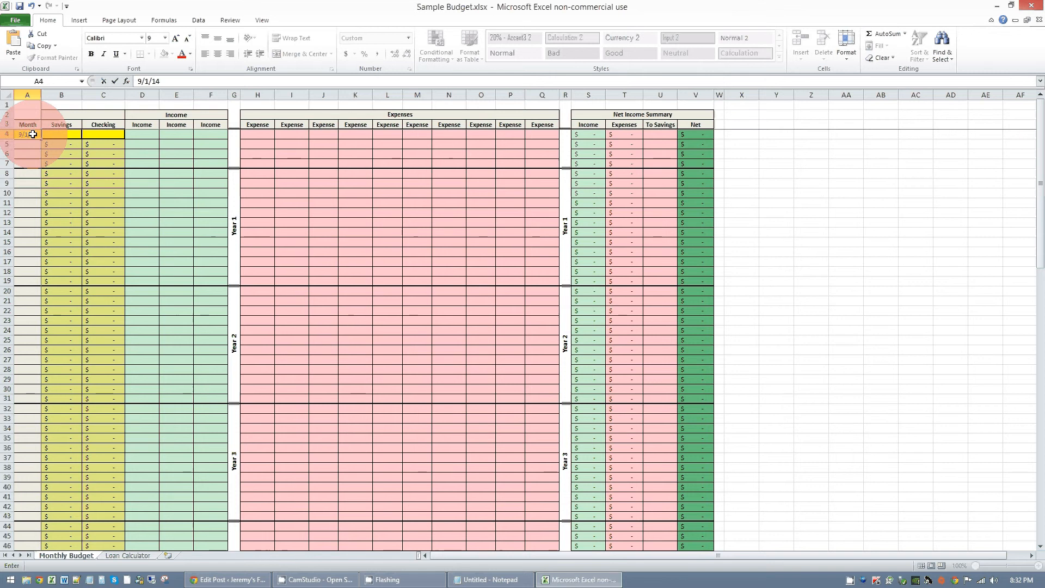
{"action": "key", "text": "Return"}
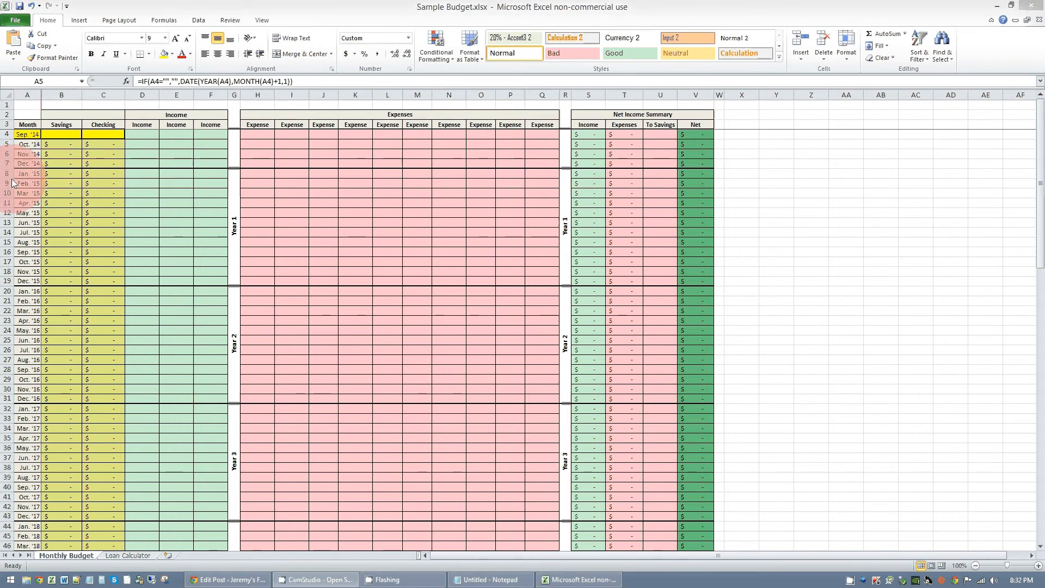
- Enter starting balances for Sep. '14 of 4000 in Savings and 2000 in Checking
{"action": "left_click", "coordinate": [73, 135]}
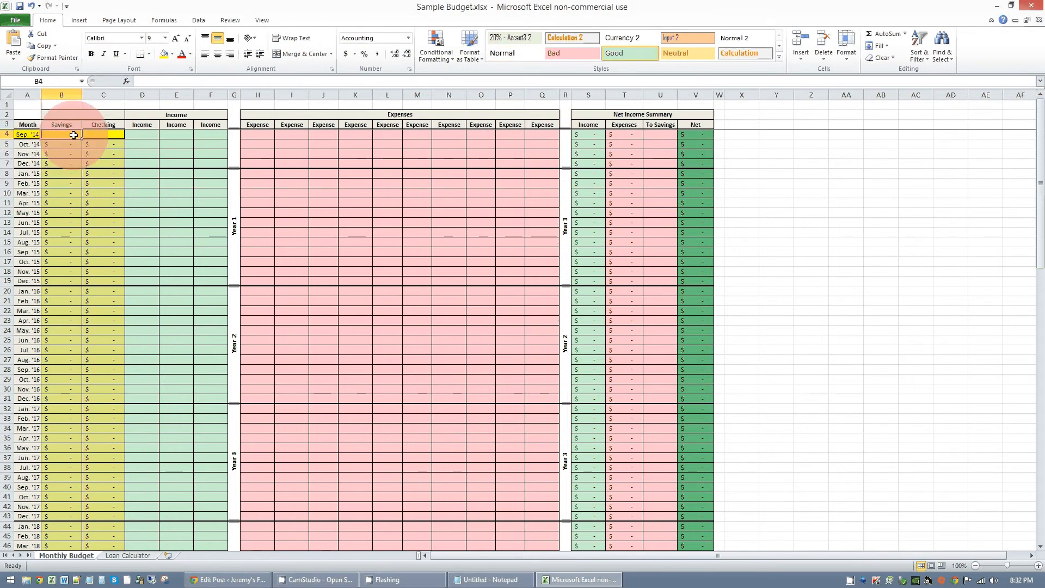
{"action": "type", "text": "4000"}
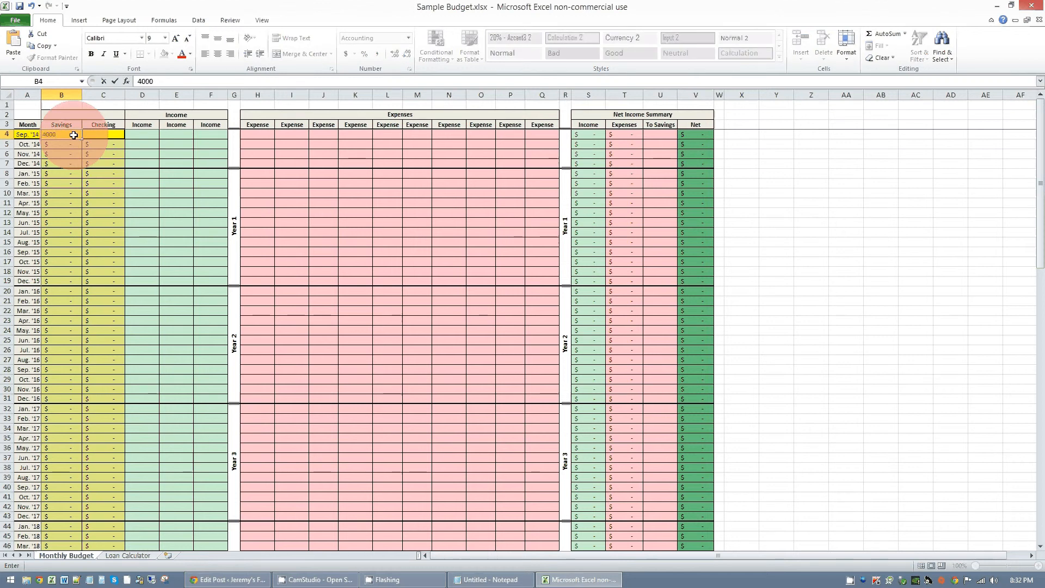
{"action": "key", "text": "Tab"}
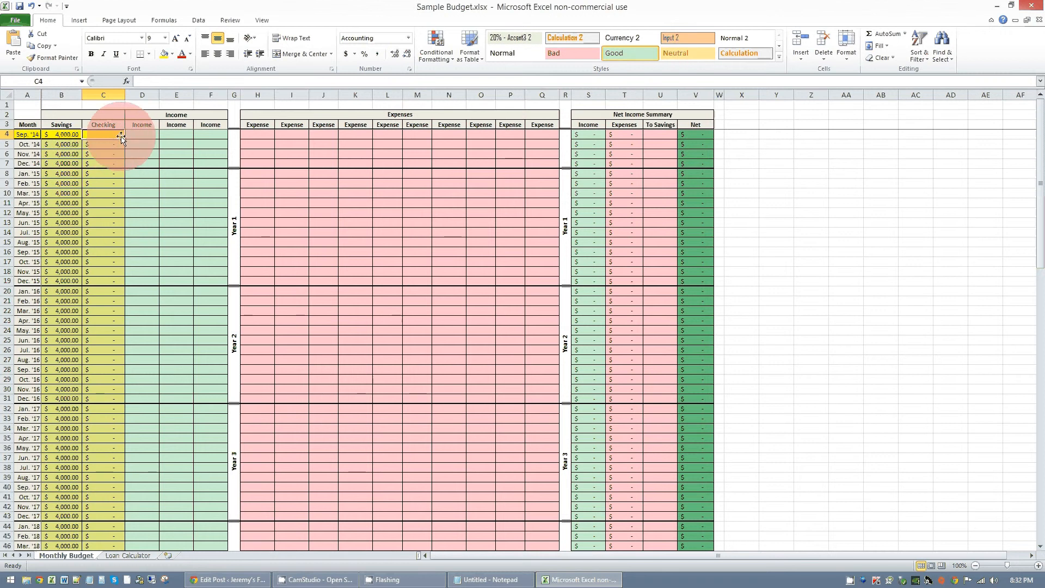
{"action": "type", "text": "2000"}
{"action": "key", "text": "Return"}
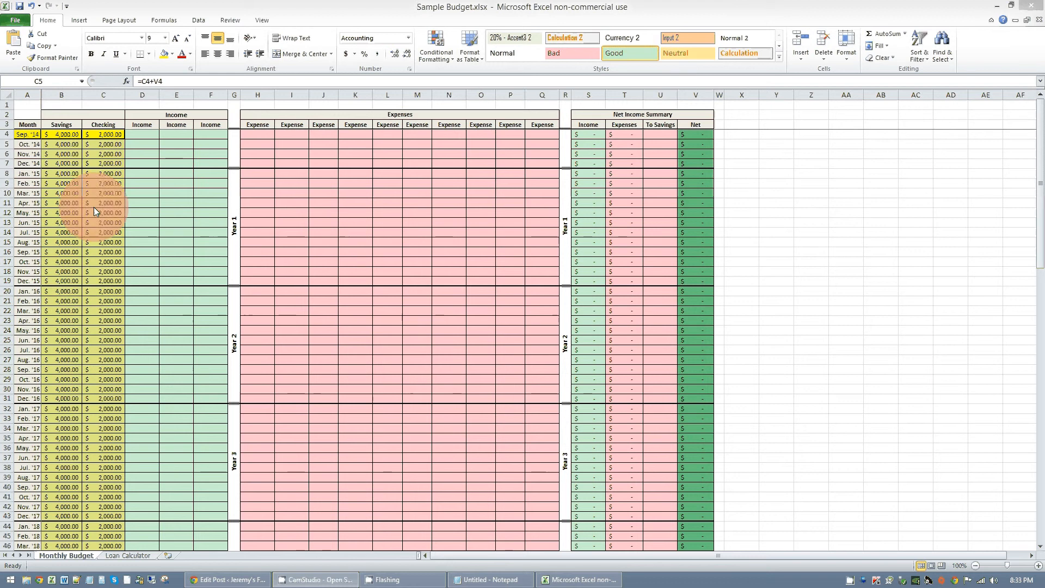
- Rename the first income column header to the earner's first name and the second one to Other
{"action": "left_click", "coordinate": [163, 160]}
{"action": "left_click", "coordinate": [148, 125]}
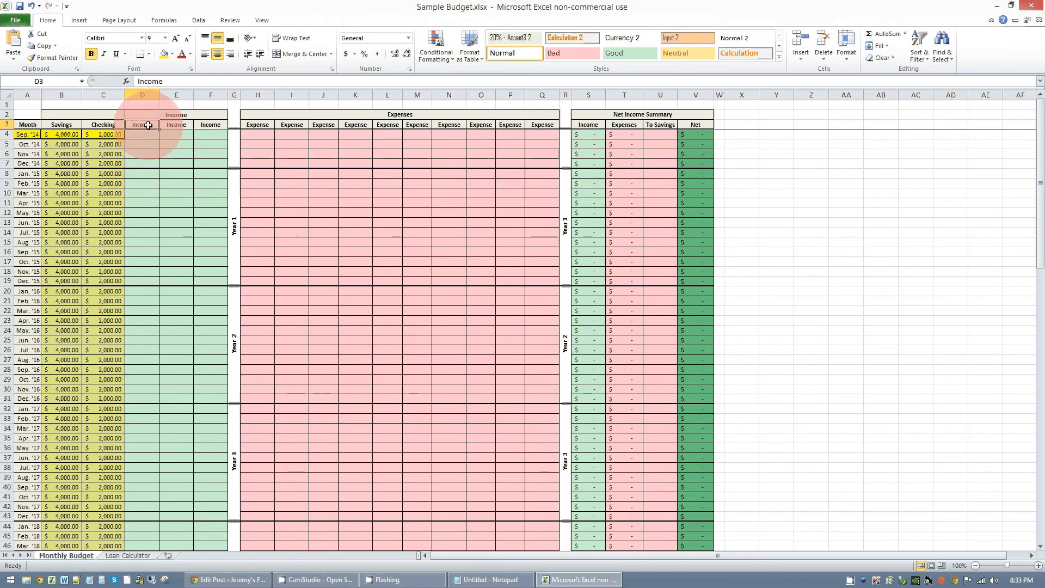
{"action": "type", "text": "Jeremy"}
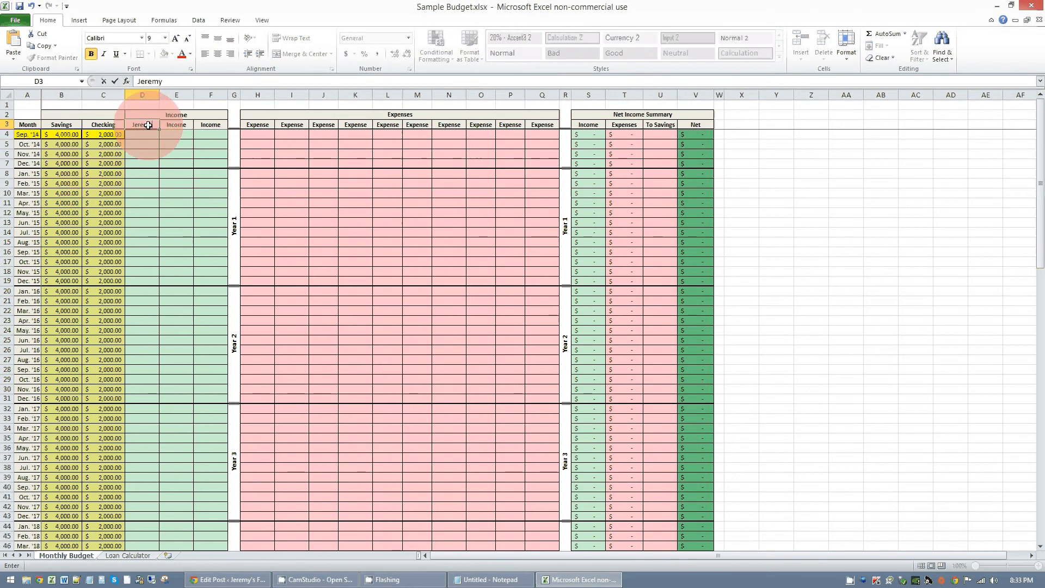
{"action": "key", "text": "Tab"}
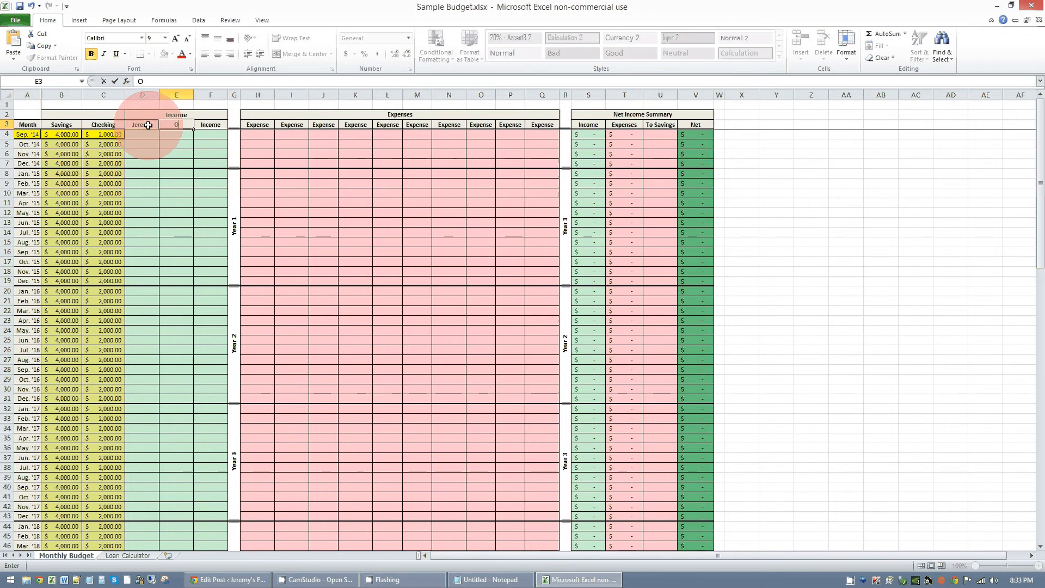
{"action": "type", "text": "Other"}
{"action": "key", "text": "Return"}
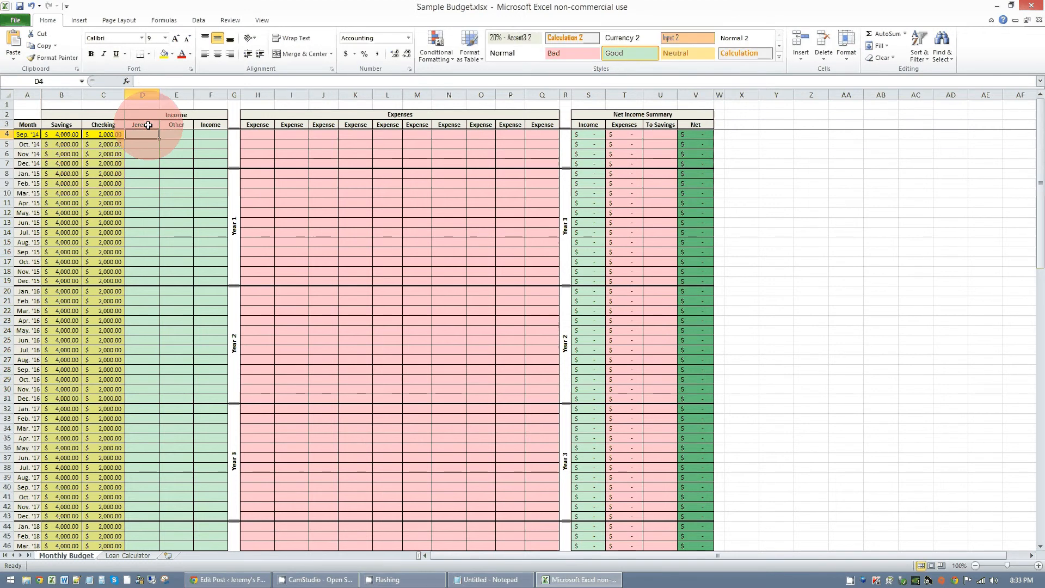
- Enter Sep. '14 income of 2000 in the first income column and 1000 under Other, and check that row's summary Income and Net cells
{"action": "type", "text": "2000"}
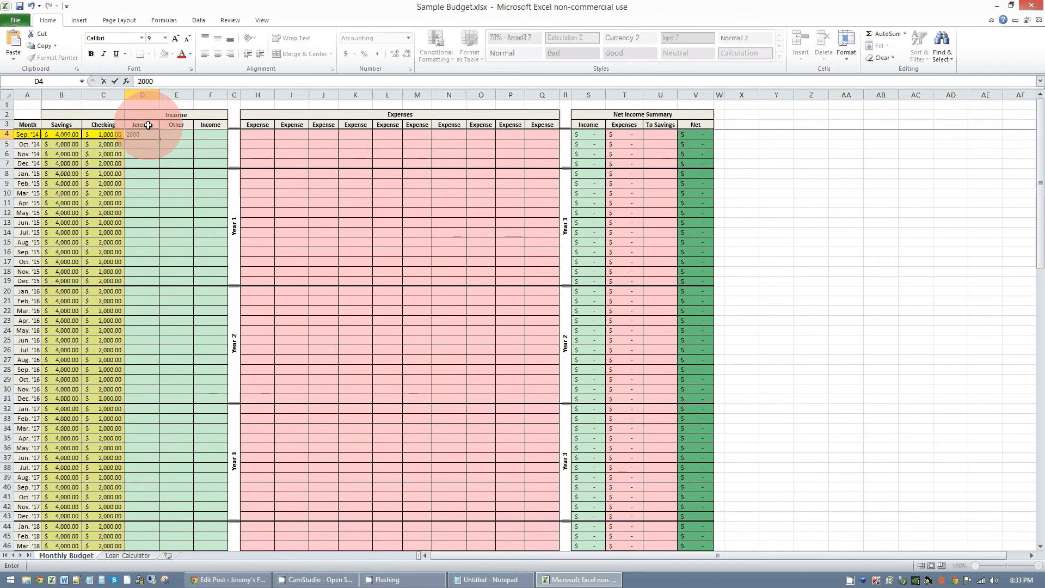
{"action": "key", "text": "Tab"}
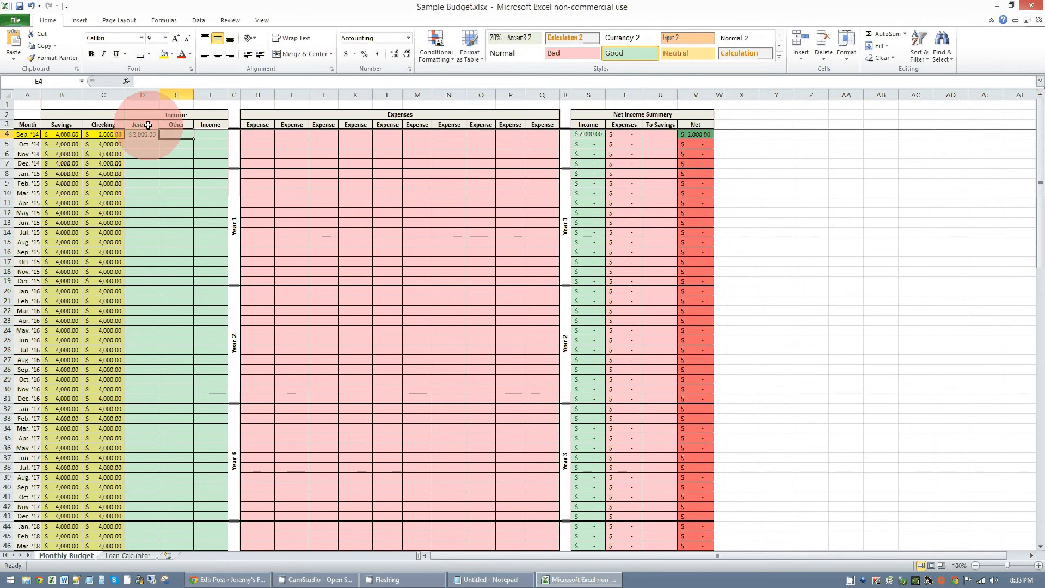
{"action": "type", "text": "1000"}
{"action": "key", "text": "Return"}
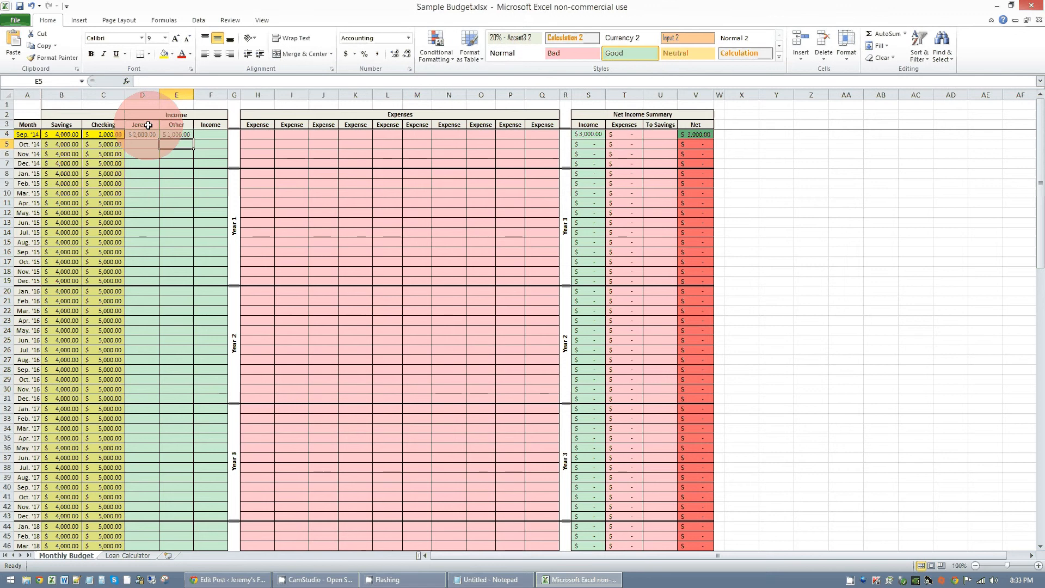
{"action": "left_click", "coordinate": [595, 135]}
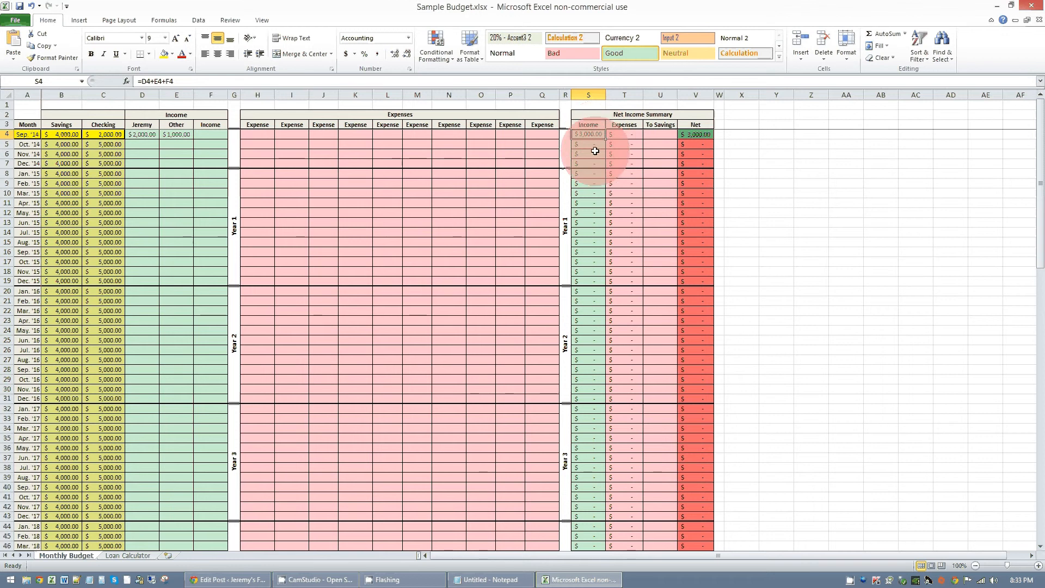
{"action": "left_click", "coordinate": [700, 137]}
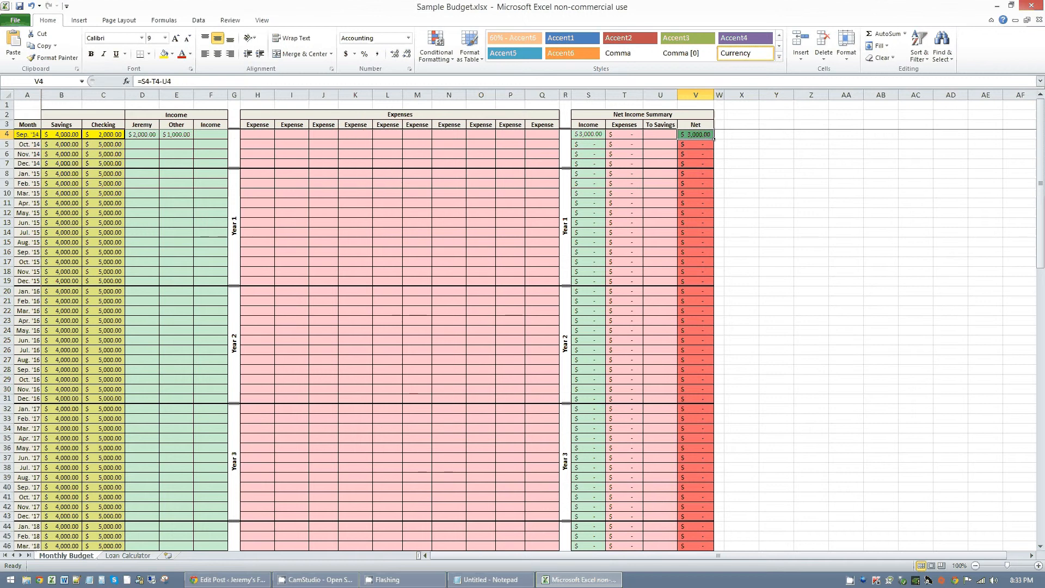
- Rename the first four expense column headers to Mortgage, Car Pmt, Gas and Grocery
{"action": "left_click", "coordinate": [266, 127]}
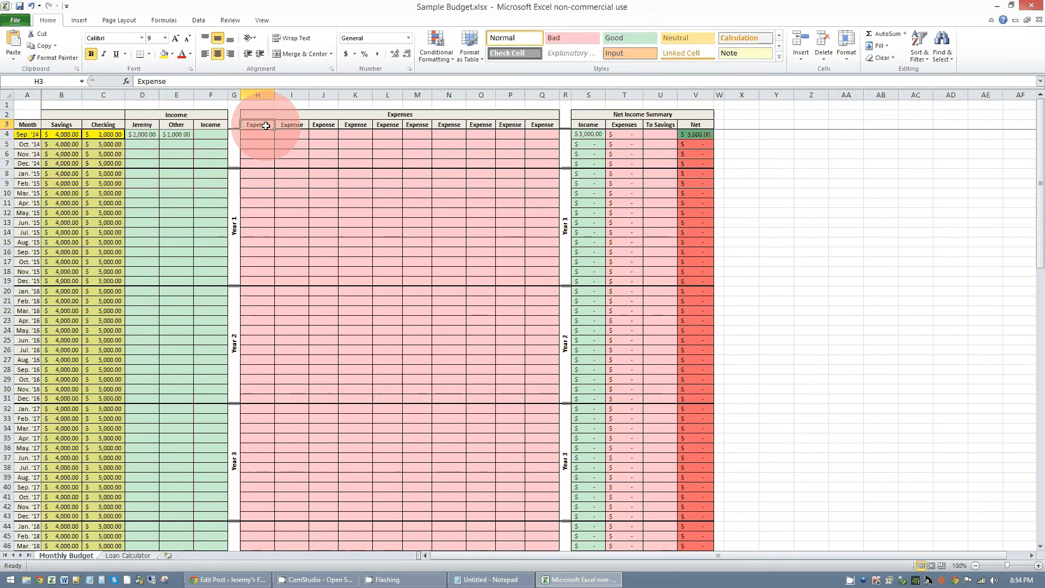
{"action": "type", "text": "Mortgage"}
{"action": "key", "text": "Tab"}
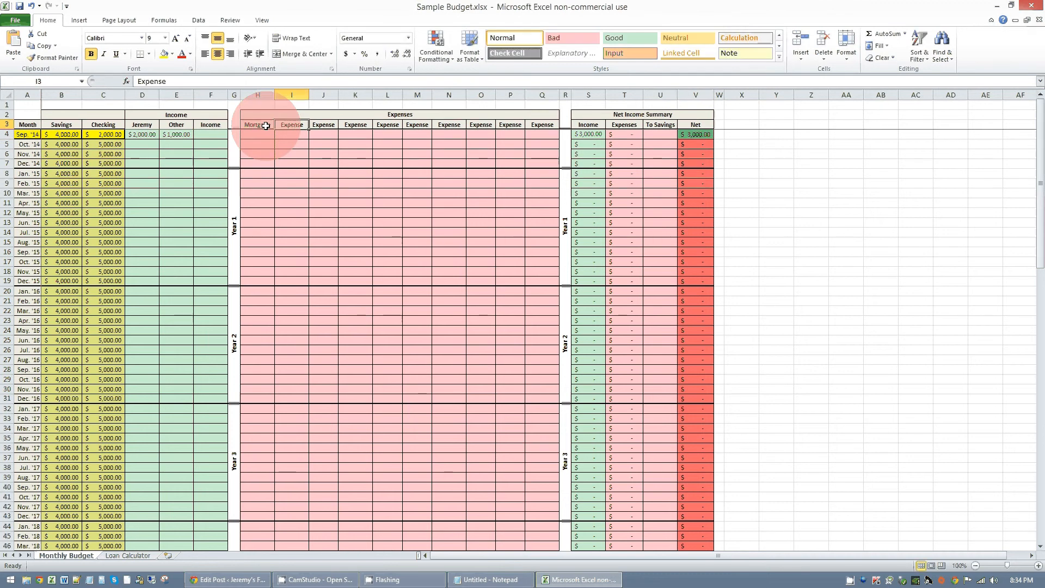
{"action": "type", "text": "Car Pmt"}
{"action": "key", "text": "Tab"}
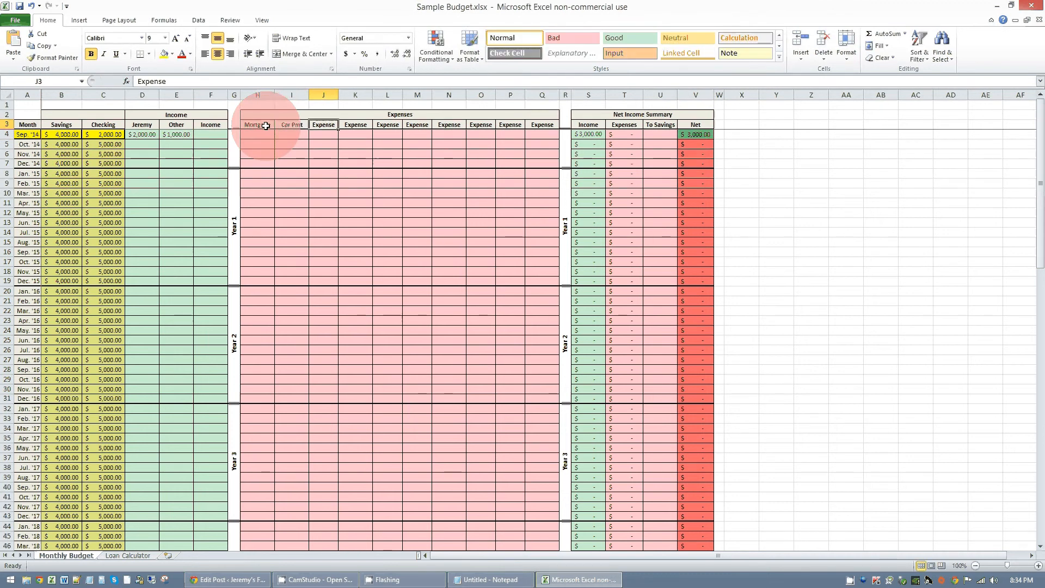
{"action": "type", "text": "Gas"}
{"action": "key", "text": "Tab"}
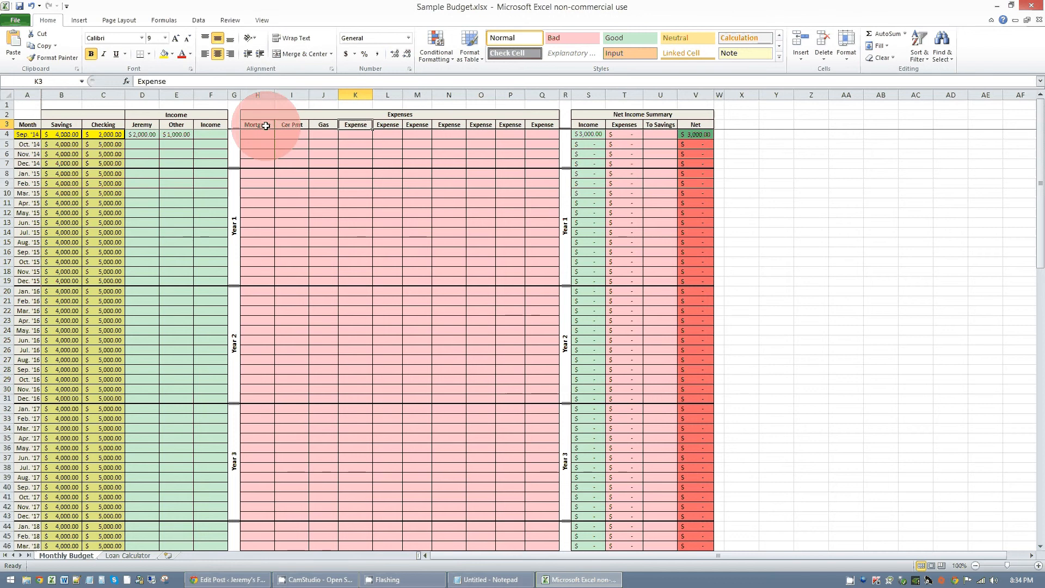
{"action": "type", "text": "Grocery"}
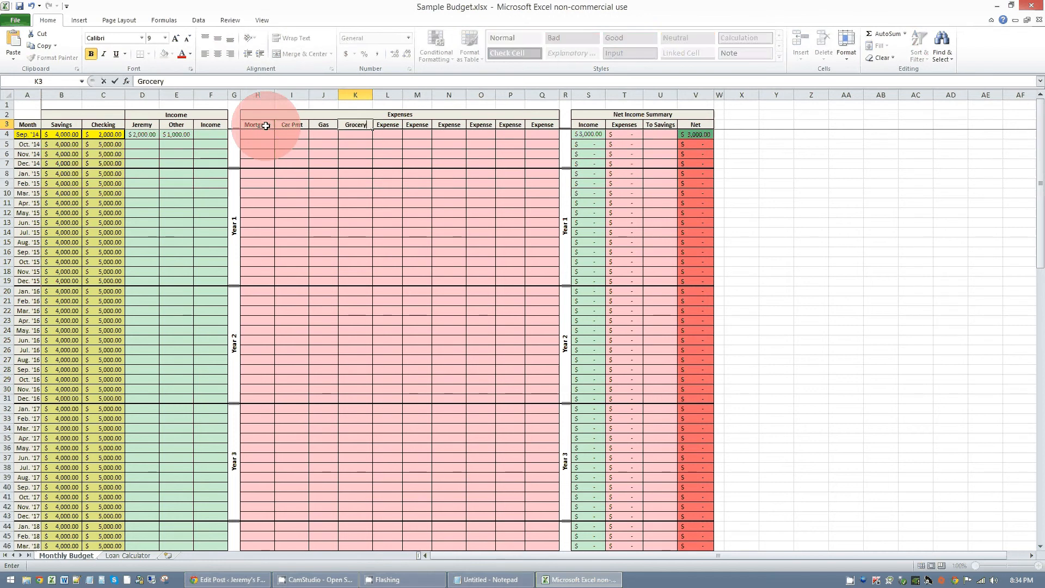
{"action": "key", "text": "Tab"}
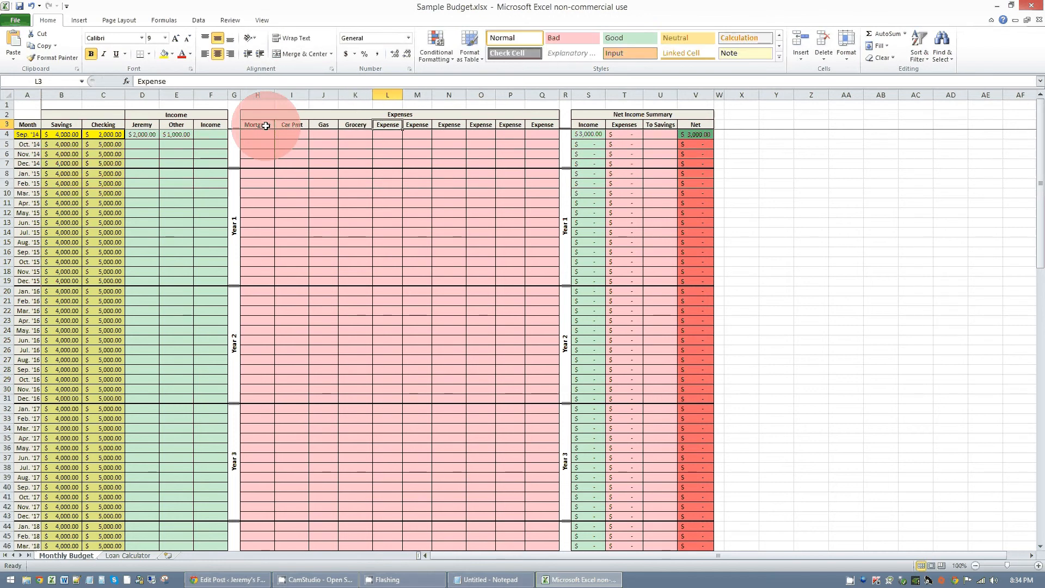
- Rename the fifth expense column header to Utilities and the sixth to the abbreviation "Enter."
{"action": "type", "text": "Utilities"}
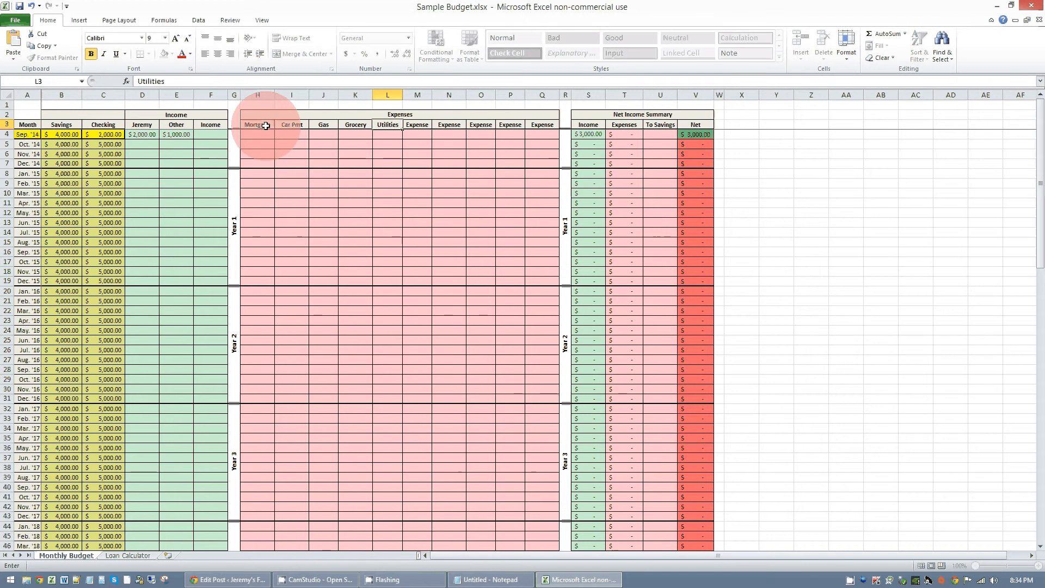
{"action": "key", "text": "Tab"}
{"action": "type", "text": "Enter"}
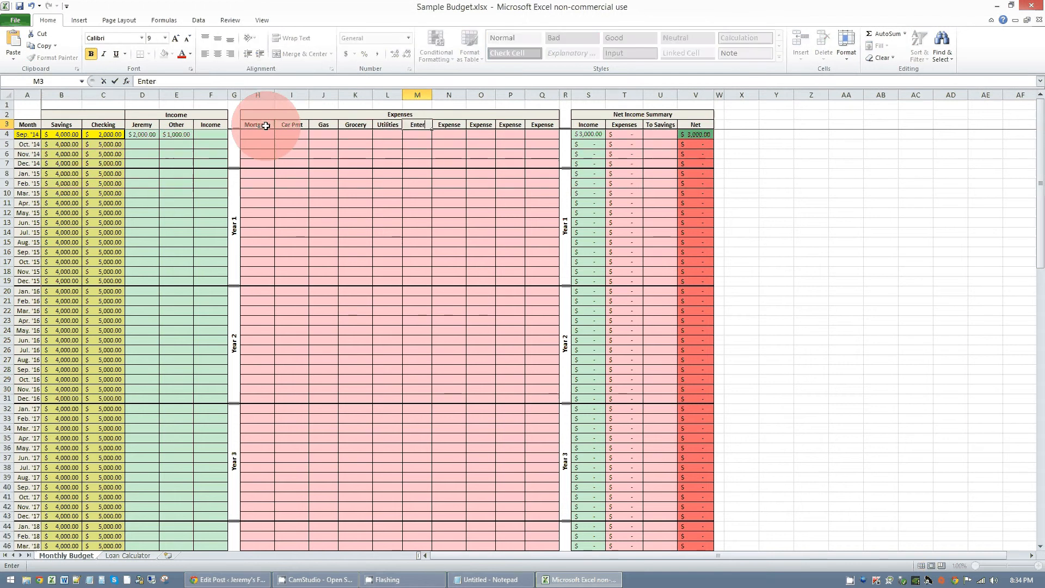
{"action": "type", "text": "tainment"}
{"action": "key", "text": "Return"}
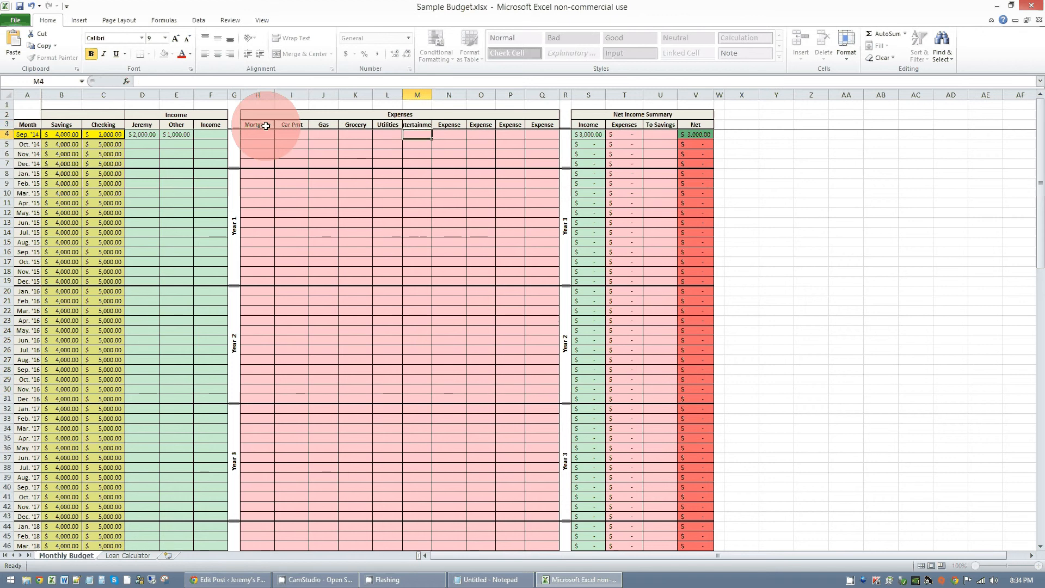
{"action": "key", "text": "Up"}
{"action": "type", "text": "Enter."}
{"action": "key", "text": "Return"}
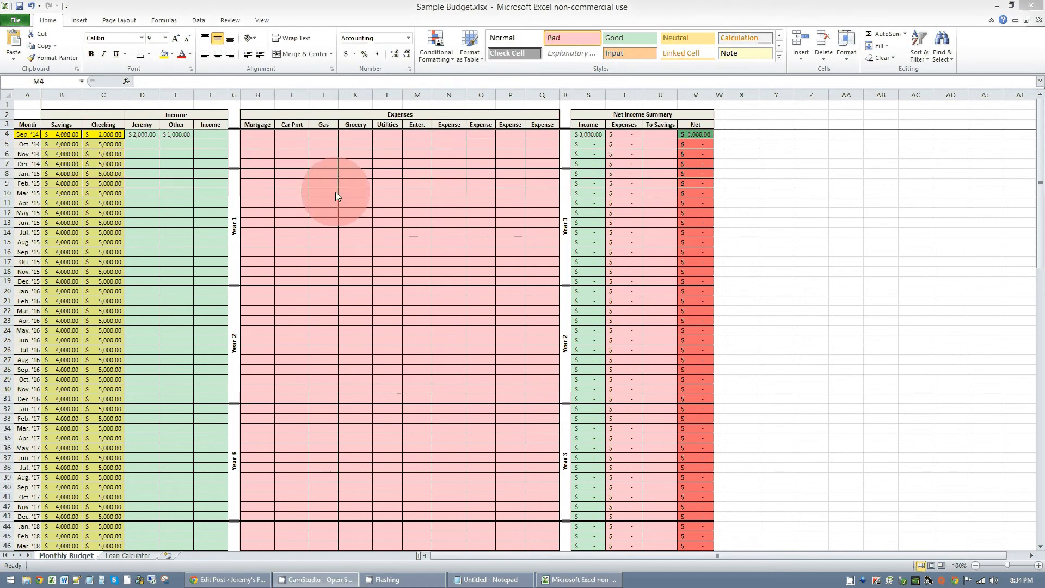
- Enter Sep. '14 expenses of 800 for Mortgage, 300 for Car Pmt and 150 for Gas
{"action": "left_click", "coordinate": [269, 134]}
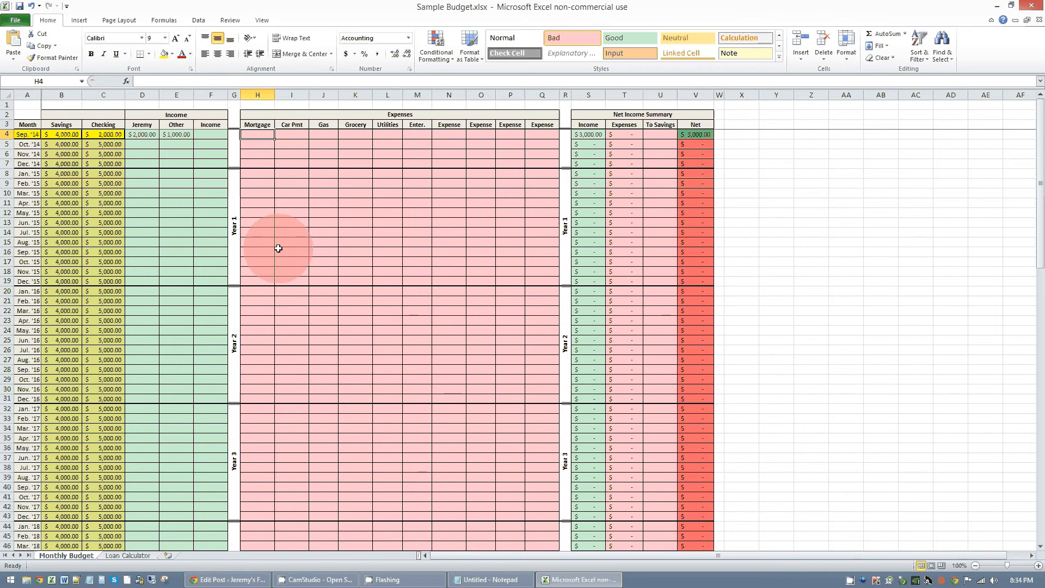
{"action": "type", "text": "800"}
{"action": "key", "text": "Tab"}
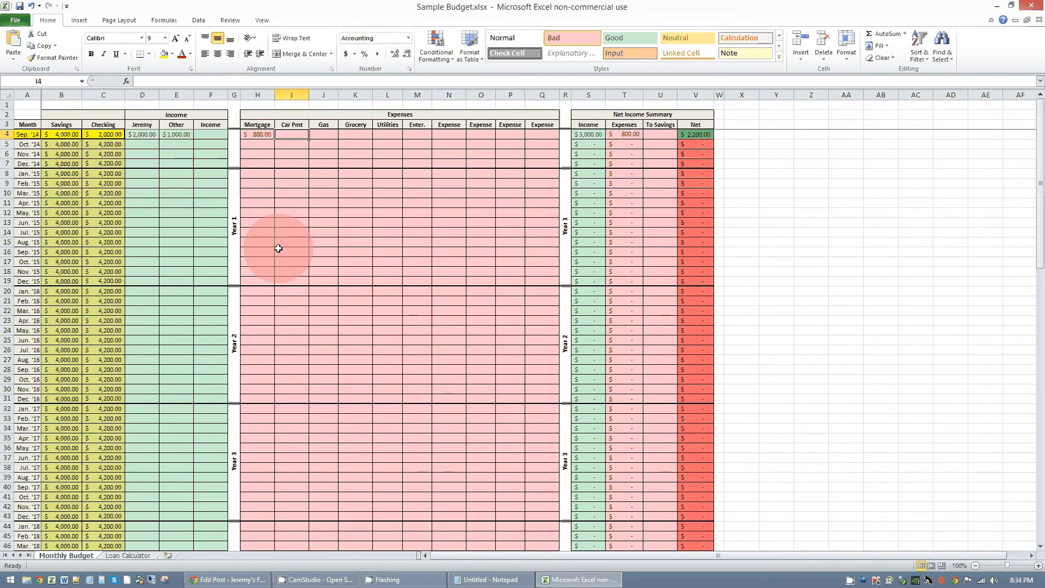
{"action": "type", "text": "300"}
{"action": "key", "text": "Tab"}
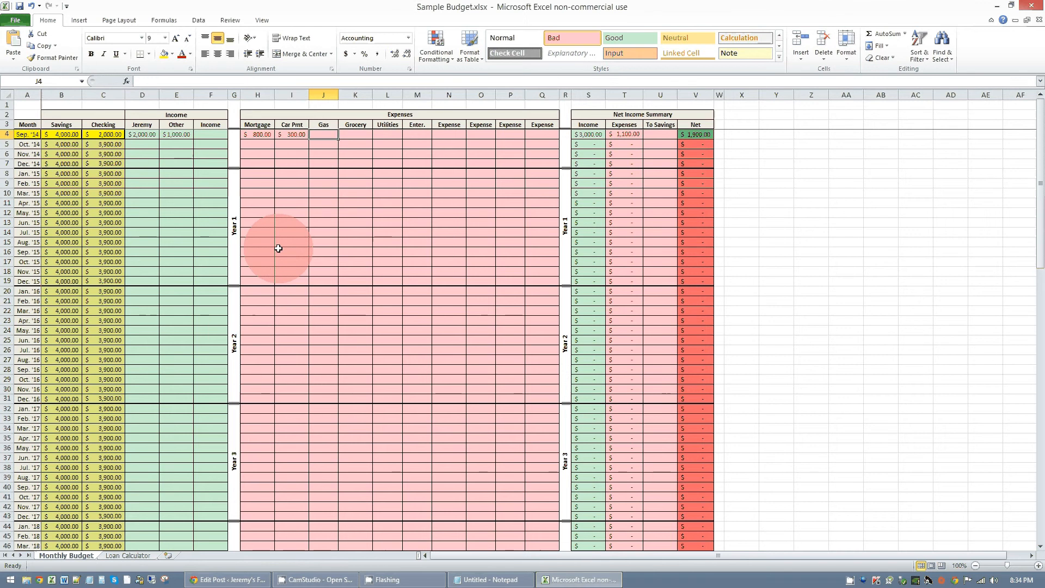
{"action": "type", "text": "150"}
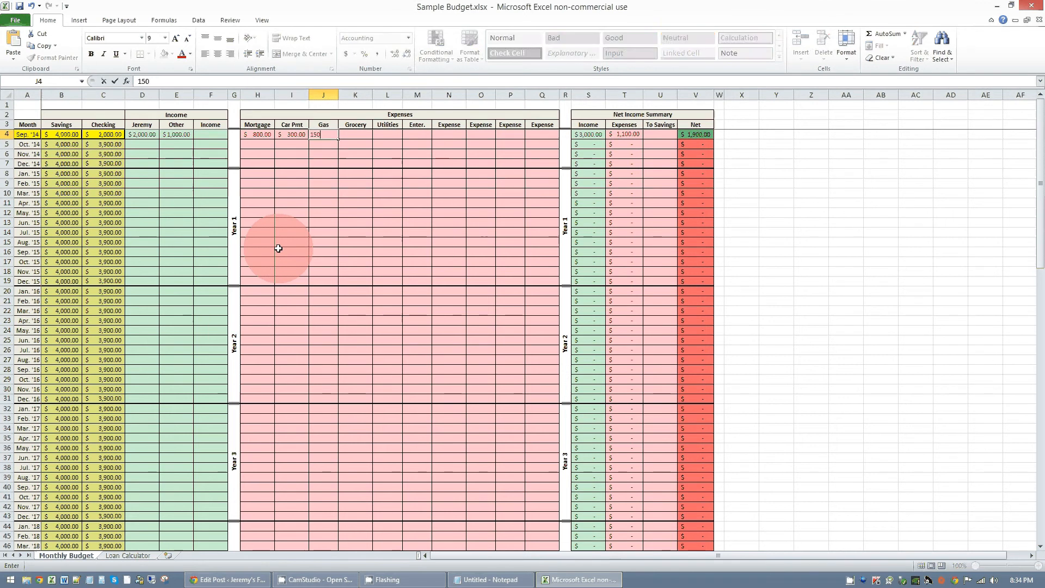
{"action": "key", "text": "Tab"}
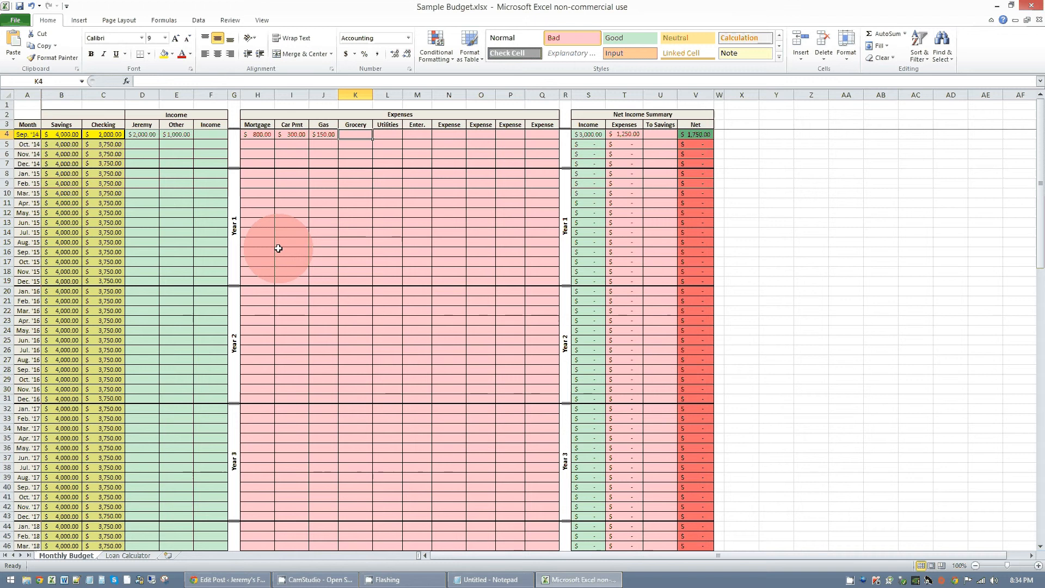
- Enter Sep. '14 expenses of 200 for Grocery, 150 for Utilities and 50 for Enter
{"action": "type", "text": "200"}
{"action": "key", "text": "Tab"}
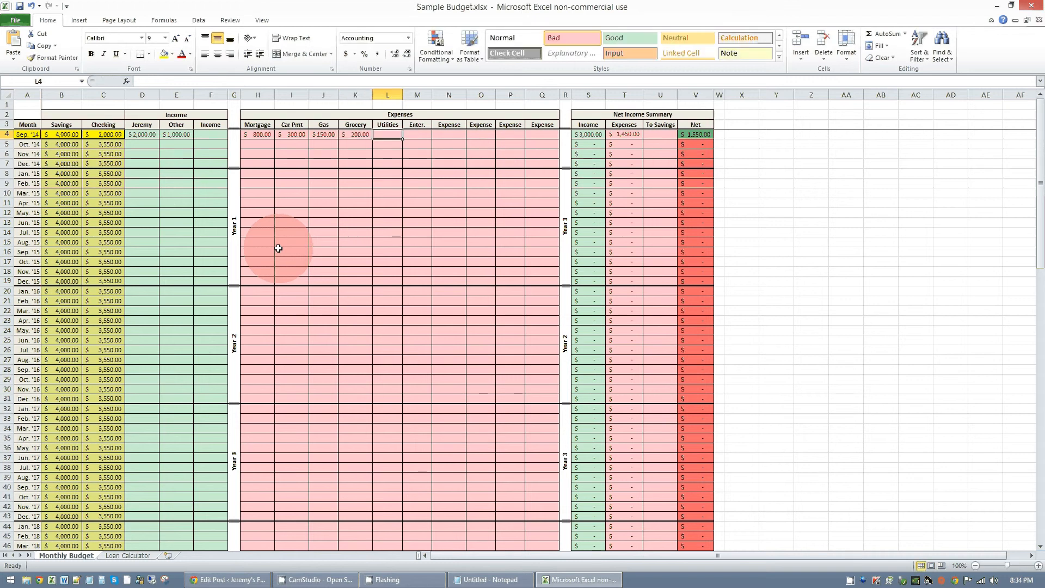
{"action": "type", "text": "150"}
{"action": "key", "text": "Tab"}
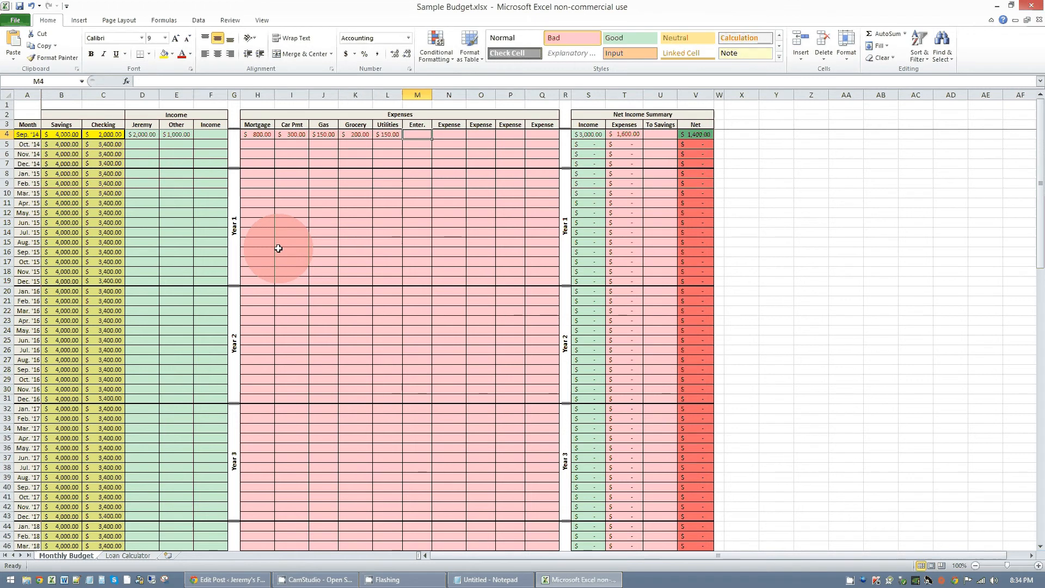
{"action": "type", "text": "50"}
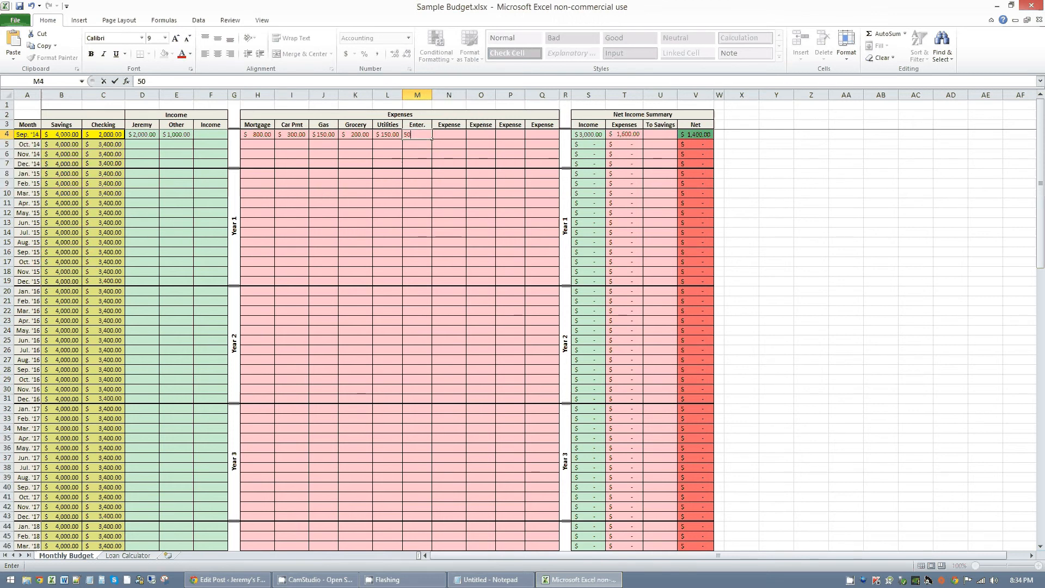
{"action": "key", "text": "Tab"}
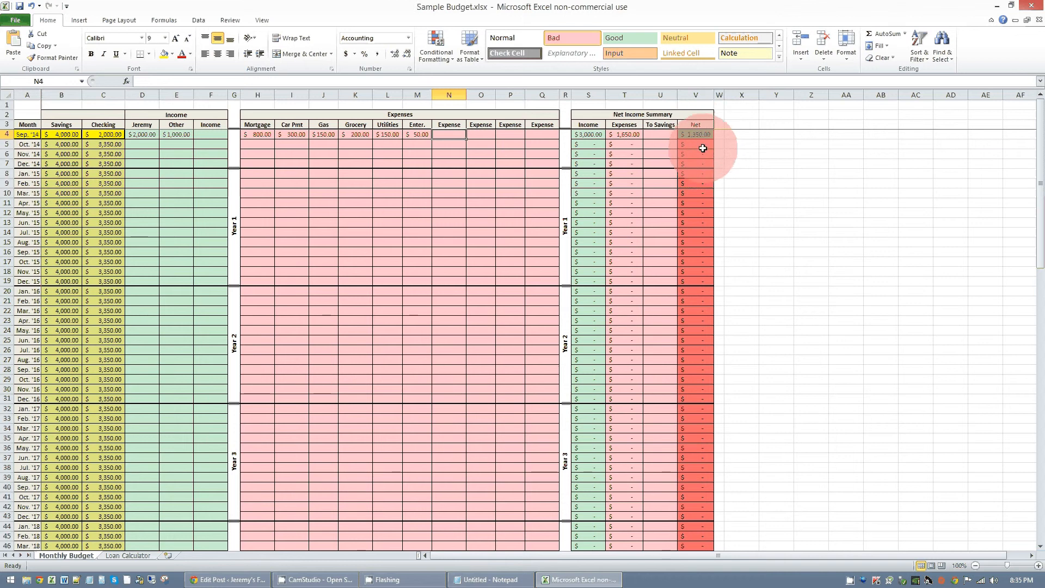
- Enter a Sep. '14 To Savings amount of 1000 in the Net Income Summary
{"action": "left_click", "coordinate": [662, 135]}
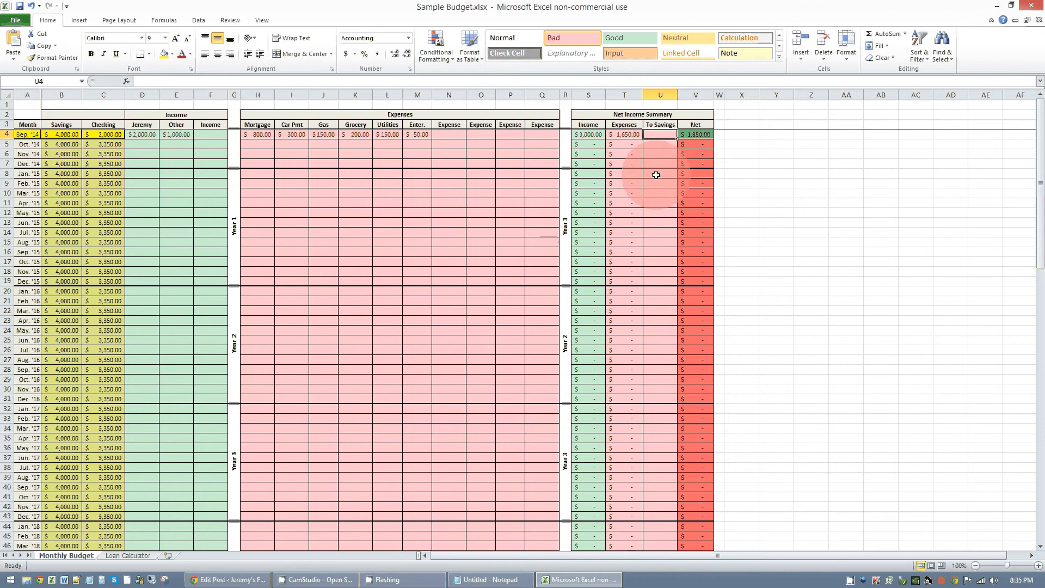
{"action": "type", "text": "1000"}
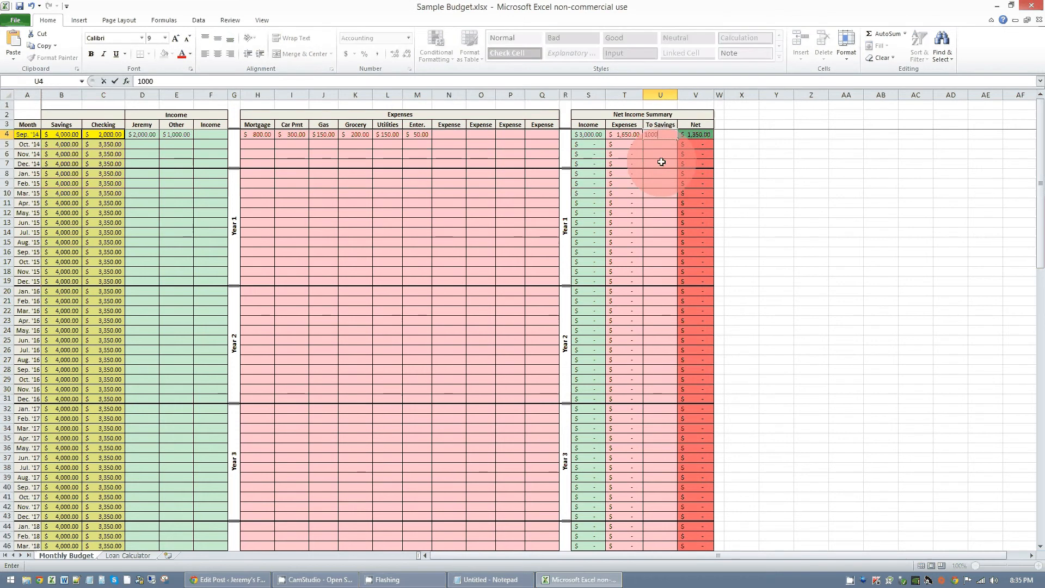
{"action": "key", "text": "Return"}
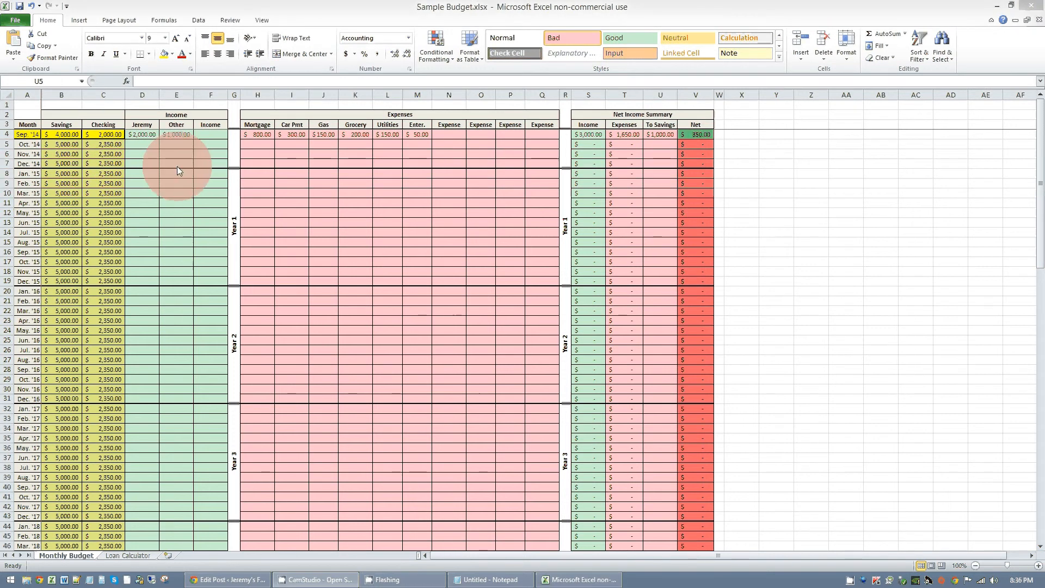
- Copy the Sep. '14 amounts of the first two income columns and the six named expense columns down through Dec. '15
{"action": "left_click_drag", "start_coordinate": [148, 135], "coordinate": [173, 134]}
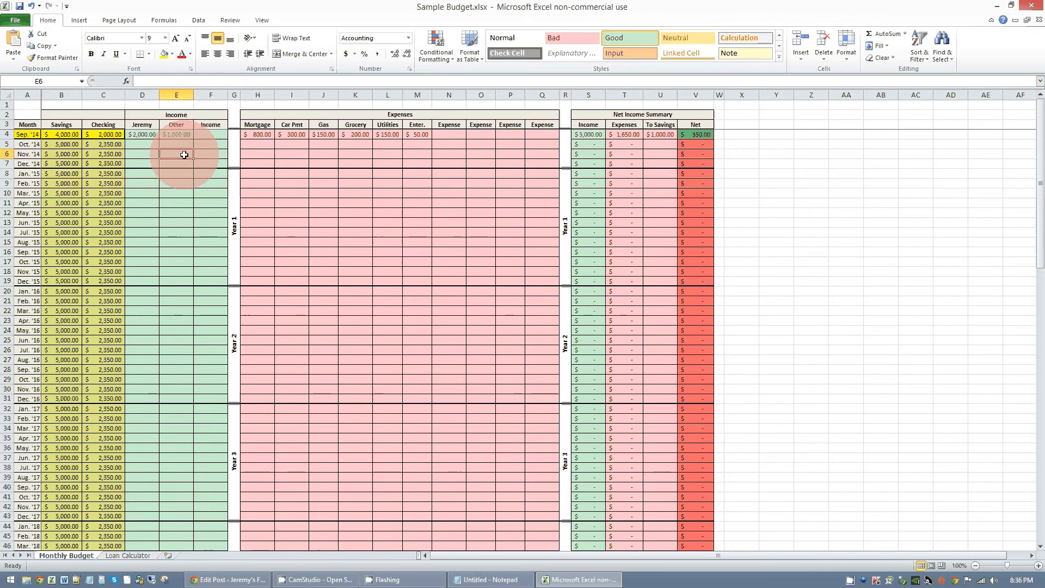
{"action": "left_click", "coordinate": [144, 134]}
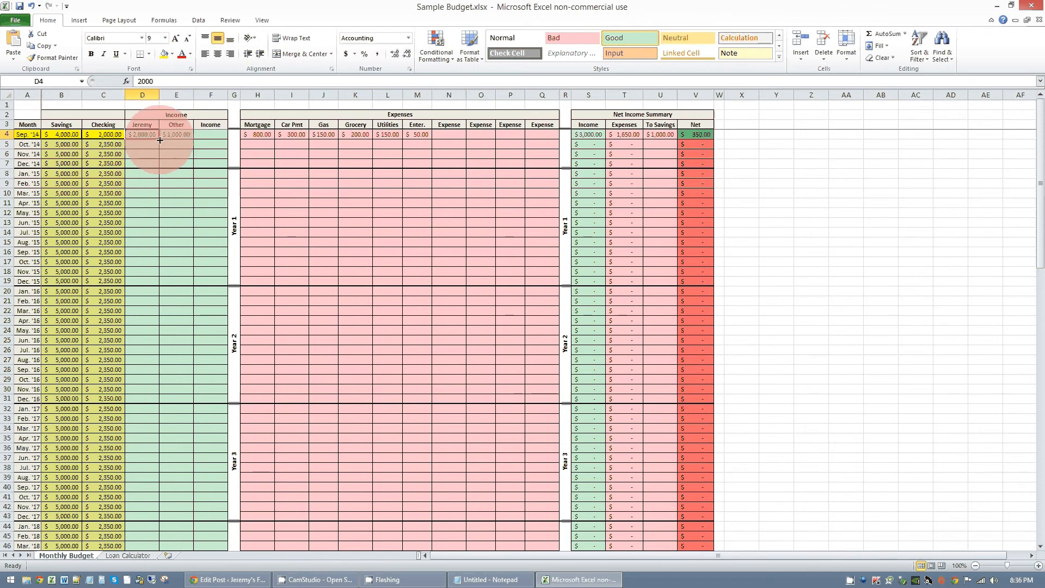
{"action": "left_click_drag", "start_coordinate": [159, 141], "coordinate": [147, 283]}
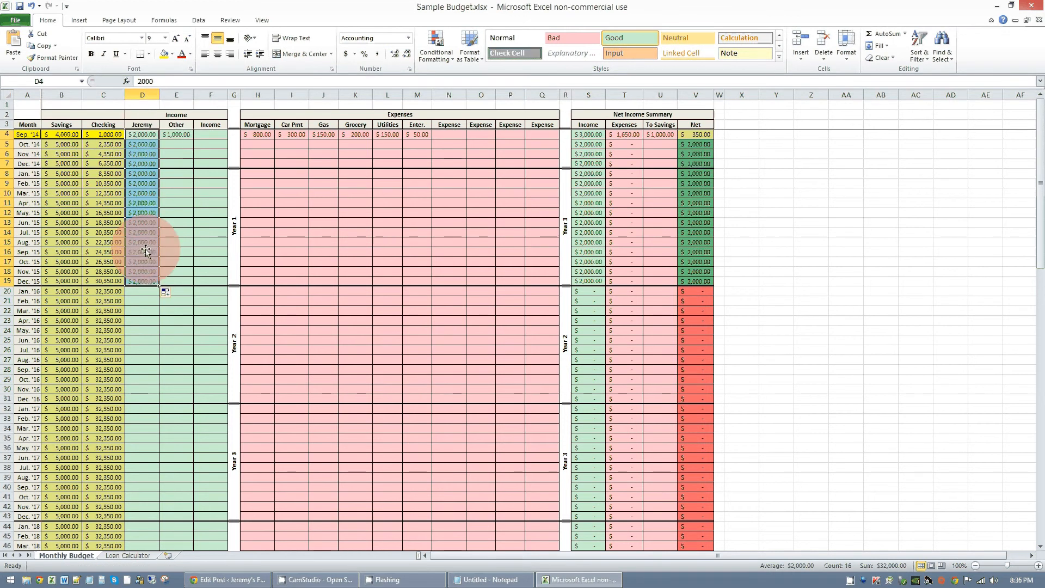
{"action": "left_click", "coordinate": [182, 134]}
{"action": "left_click_drag", "start_coordinate": [193, 138], "coordinate": [181, 281]}
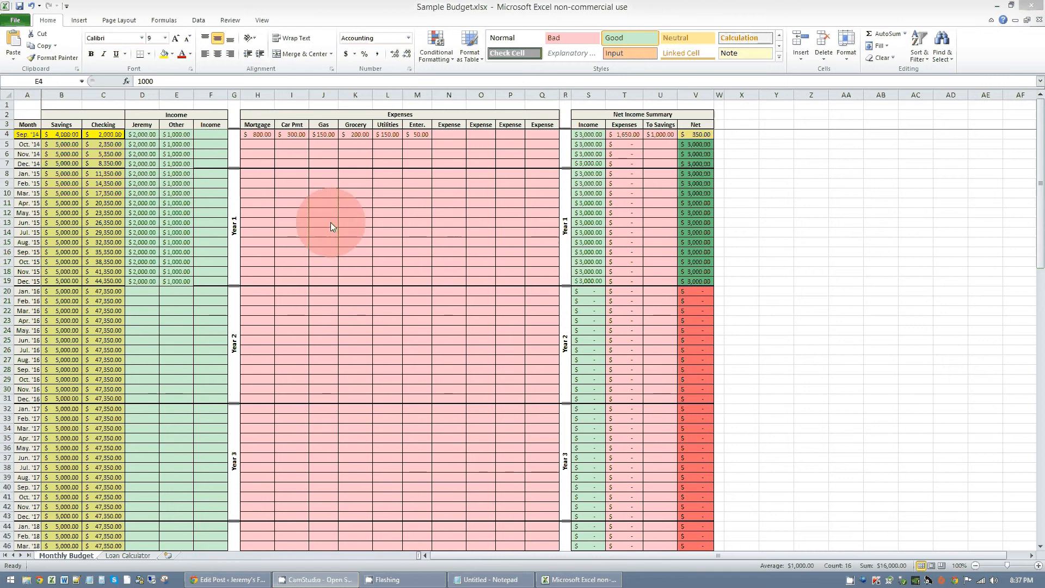
{"action": "left_click_drag", "start_coordinate": [258, 134], "coordinate": [417, 134]}
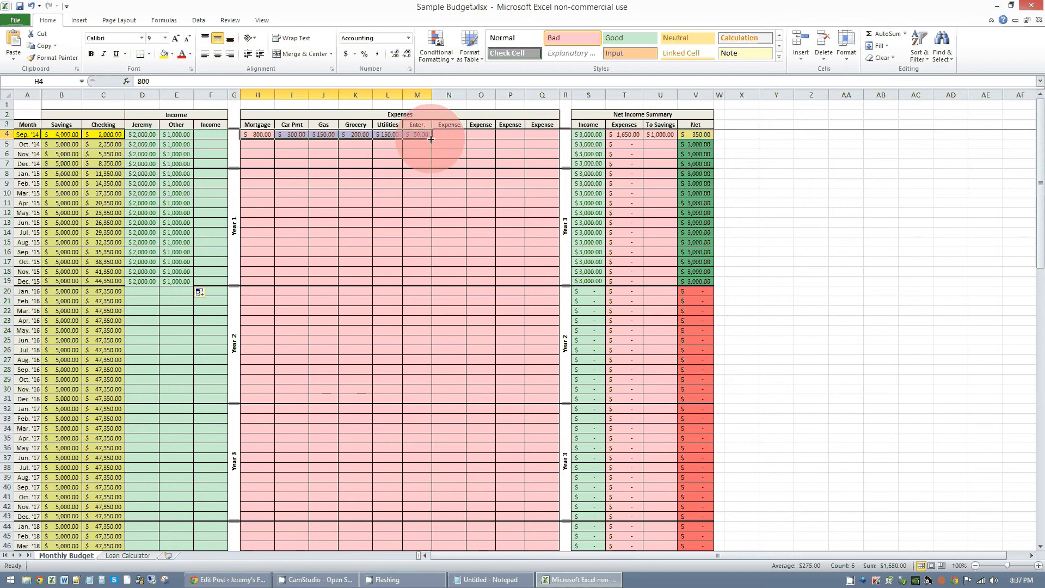
{"action": "left_click_drag", "start_coordinate": [431, 137], "coordinate": [431, 284]}
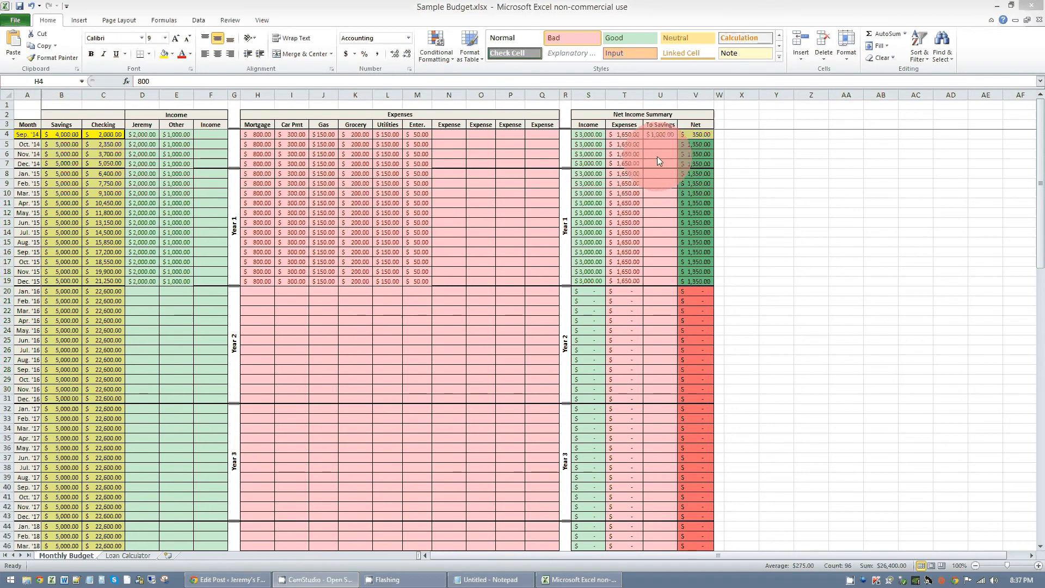
- Enter To Savings amounts of 1000 for Oct. '14, 1000 for Nov. '14 and 1500 for Dec. '14
{"action": "left_click", "coordinate": [664, 143]}
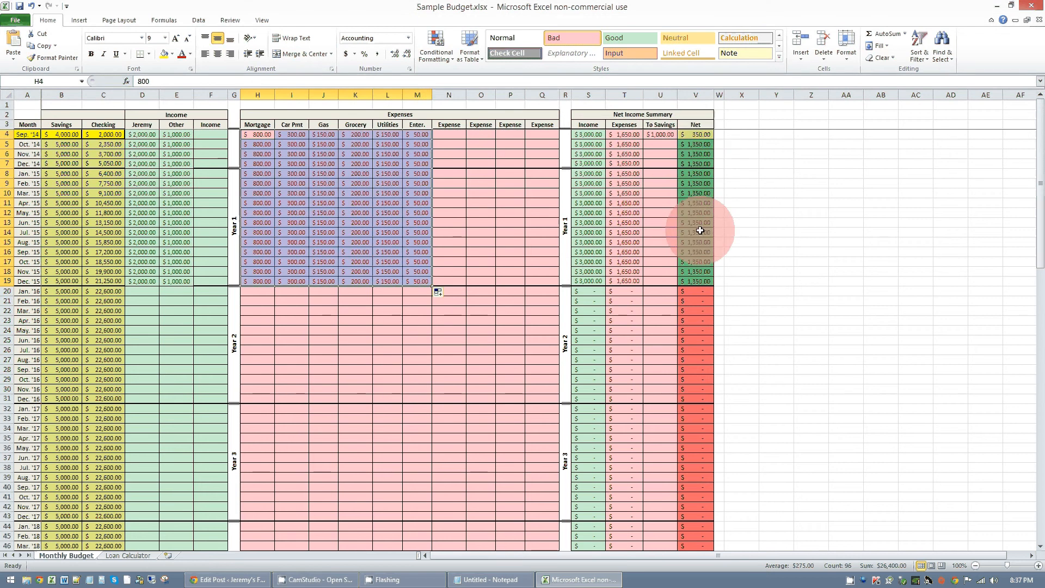
{"action": "left_click", "coordinate": [660, 144]}
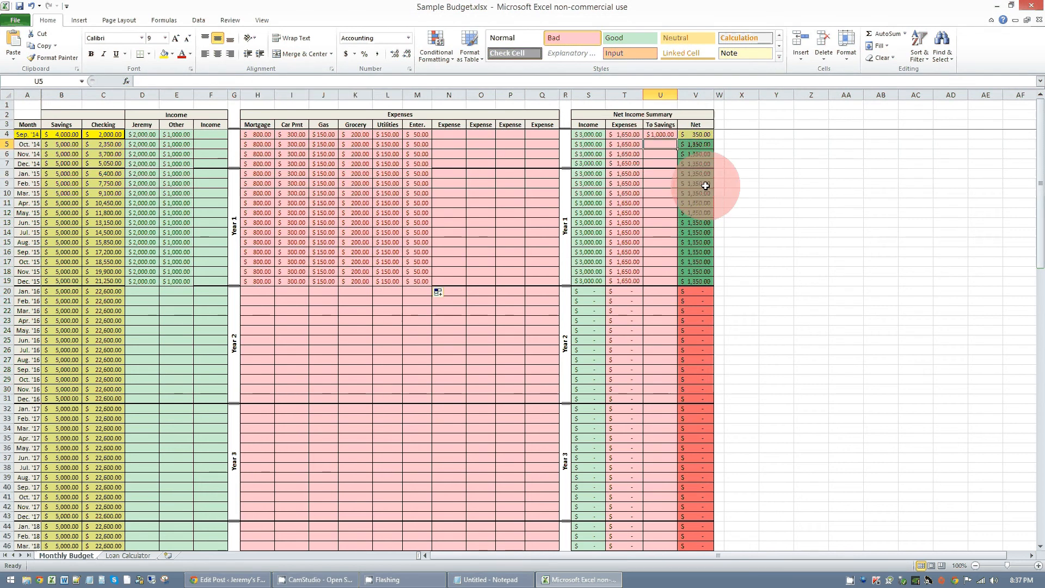
{"action": "type", "text": "1000"}
{"action": "key", "text": "Return"}
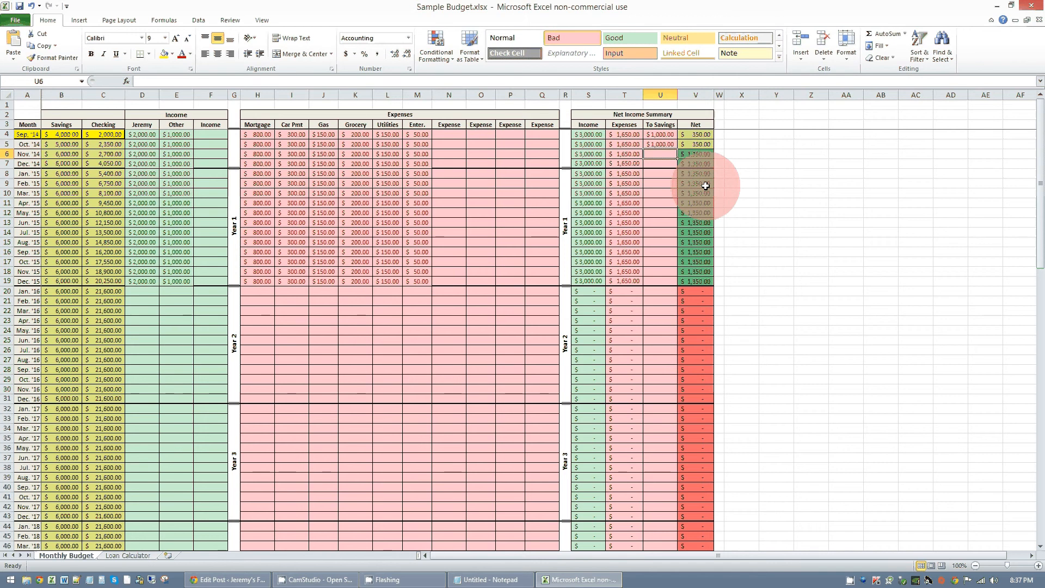
{"action": "type", "text": "1000"}
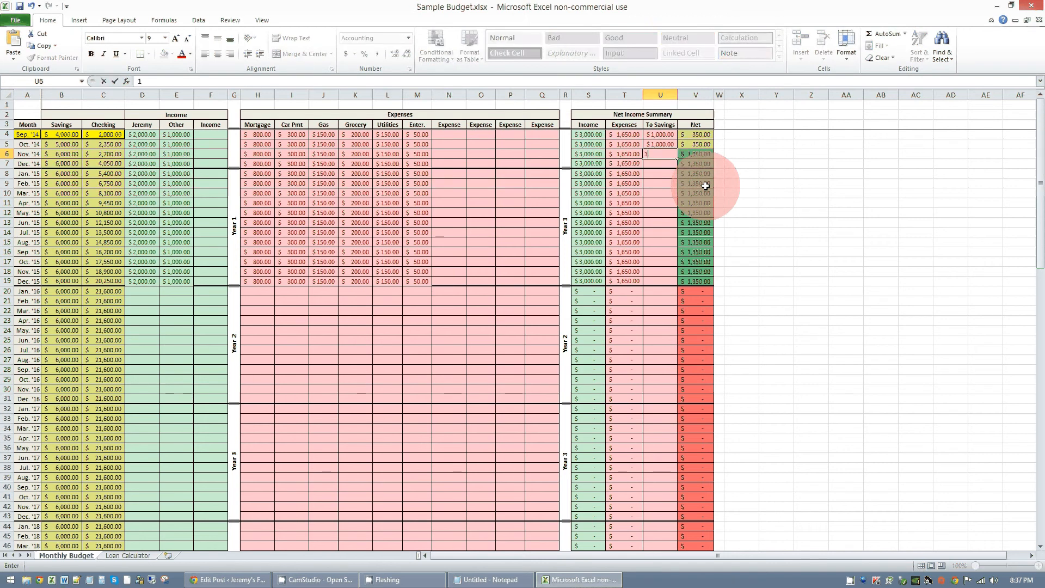
{"action": "key", "text": "Return"}
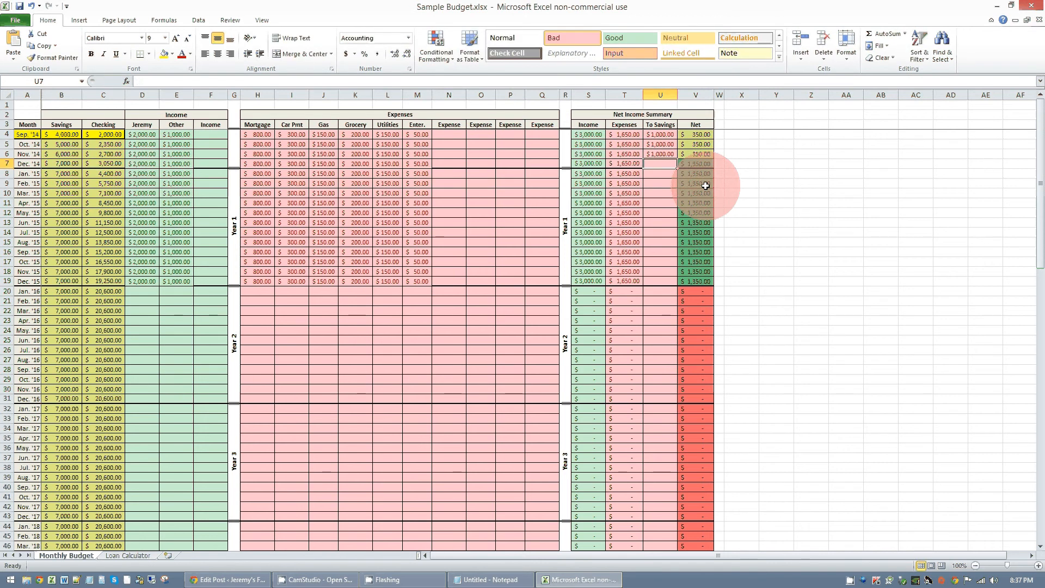
{"action": "type", "text": "1,5"}
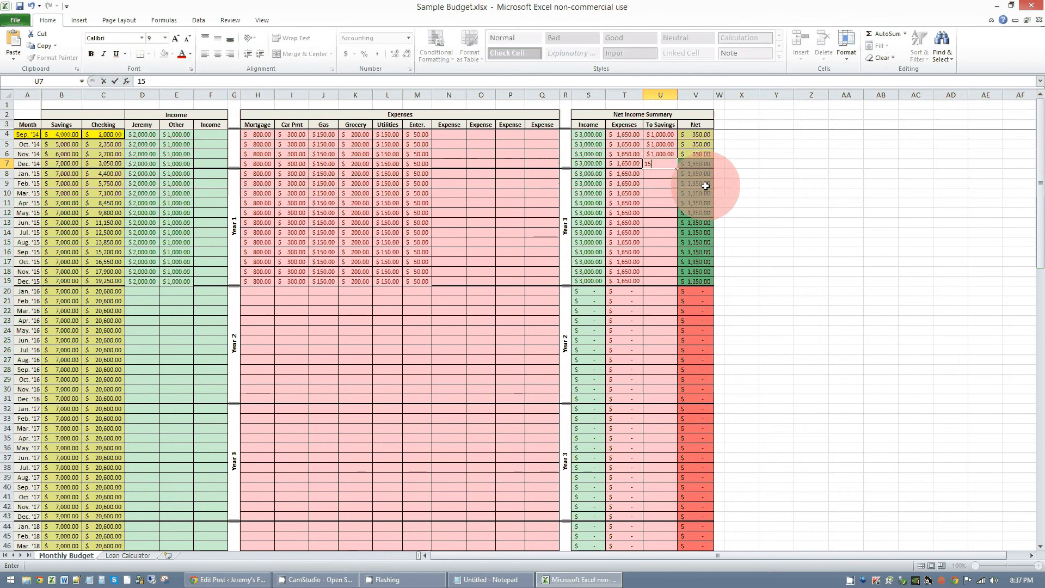
{"action": "type", "text": "00"}
{"action": "key", "text": "Return"}
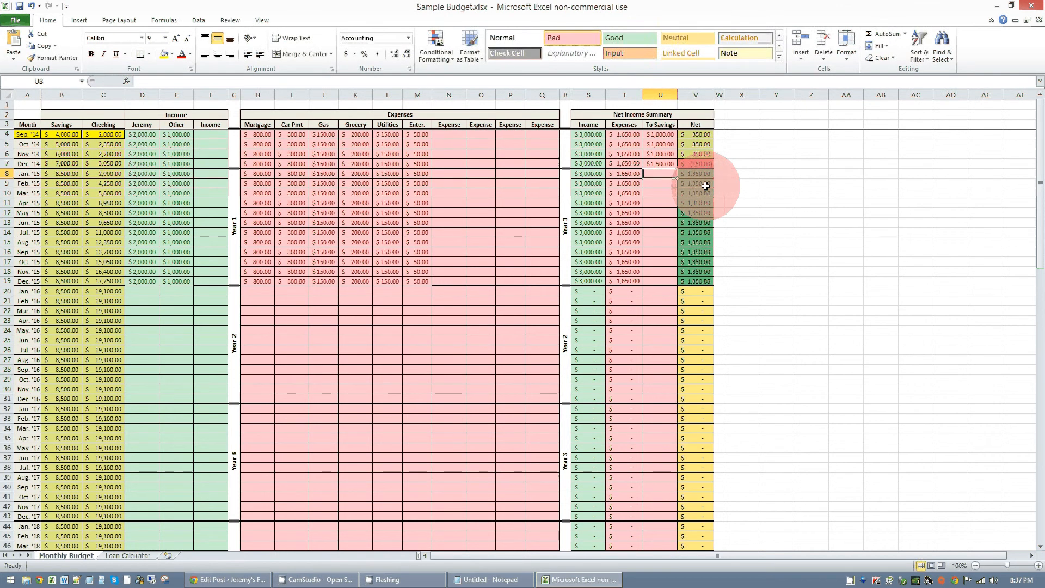
- Enter To Savings amounts of 1000 for Jan. through Mar. '15, 1500 for Apr. '15 and 1000 for May '15
{"action": "type", "text": "1000"}
{"action": "key", "text": "Return"}
{"action": "type", "text": "1000"}
{"action": "key", "text": "Return"}
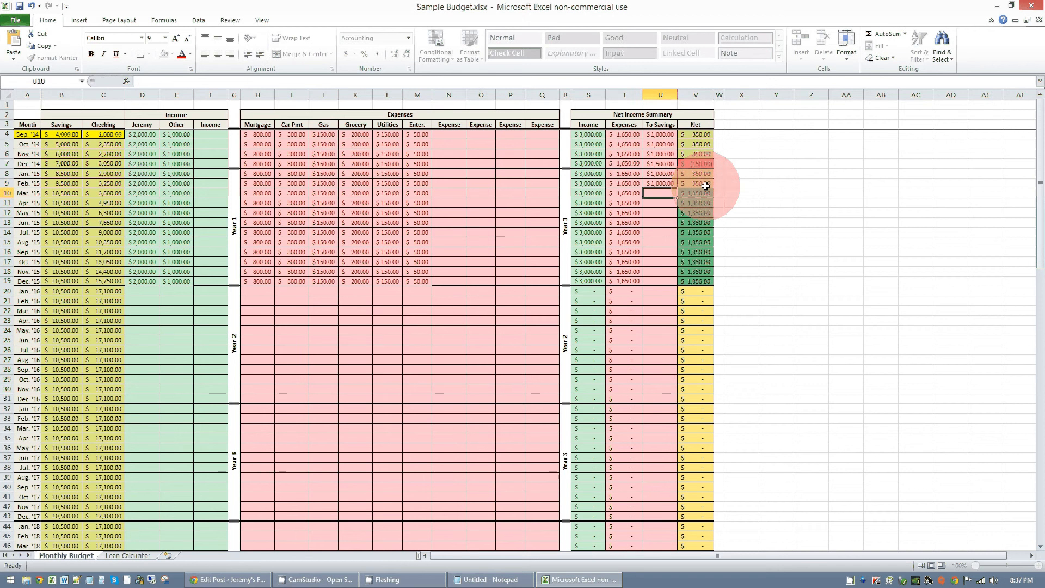
{"action": "type", "text": "1000"}
{"action": "key", "text": "Return"}
{"action": "type", "text": "1500"}
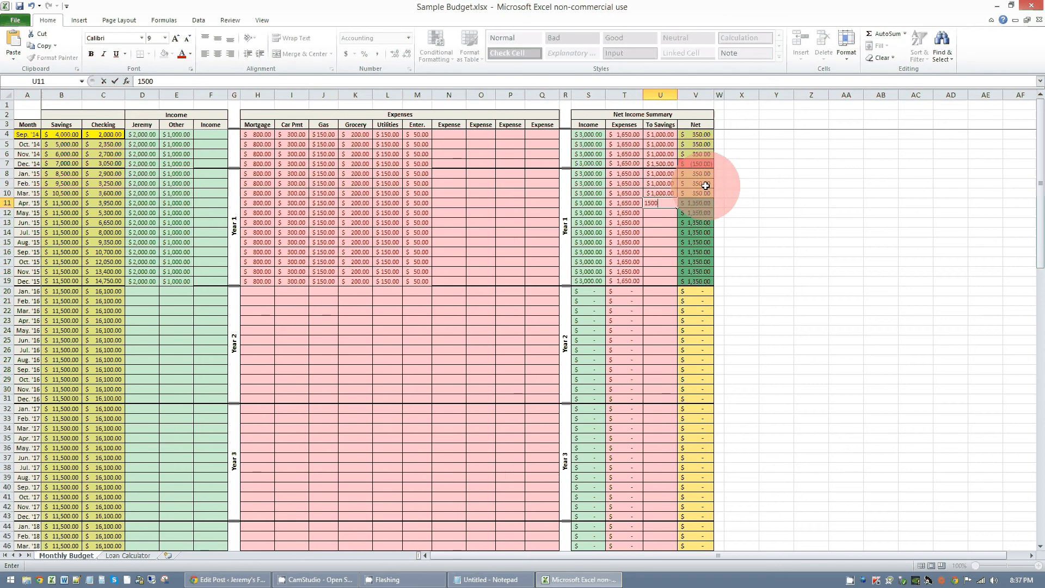
{"action": "key", "text": "Return"}
{"action": "type", "text": "1000"}
{"action": "key", "text": "Return"}
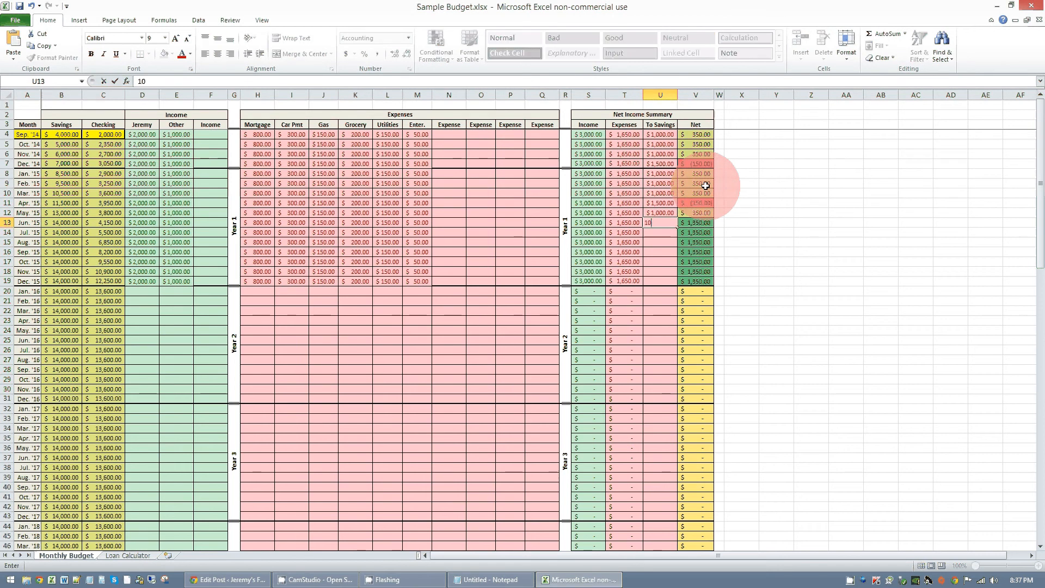
- Enter 1000 under To Savings for each month from Jun. to Dec. '15, and check the Dec. '15 Savings and Checking balances
{"action": "type", "text": "1000"}
{"action": "key", "text": "Return"}
{"action": "type", "text": "1000"}
{"action": "key", "text": "Return"}
{"action": "type", "text": "1000"}
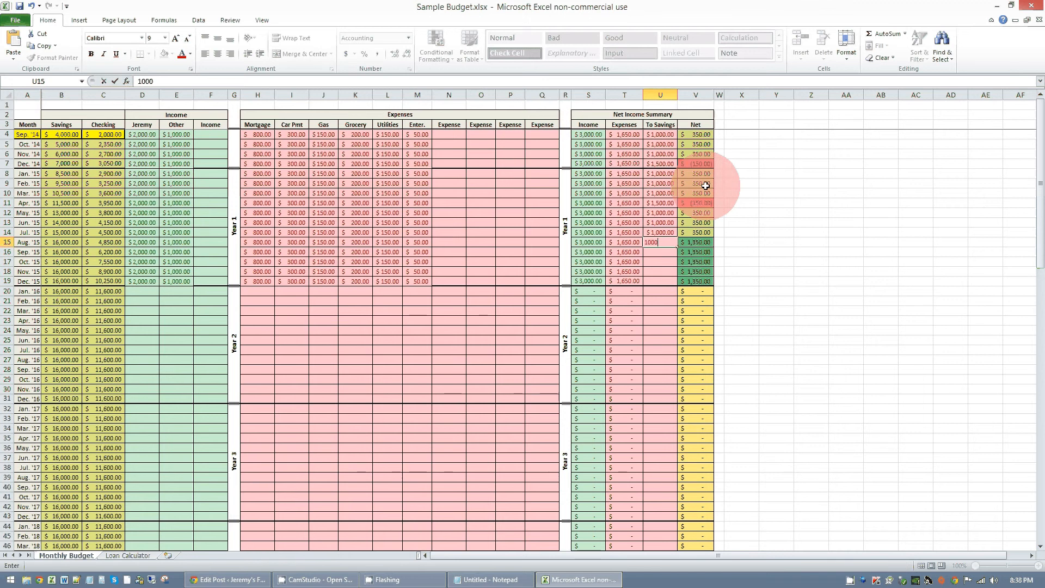
{"action": "key", "text": "Return"}
{"action": "type", "text": "1000"}
{"action": "key", "text": "Return"}
{"action": "type", "text": "1,000"}
{"action": "key", "text": "Return"}
{"action": "type", "text": "1000"}
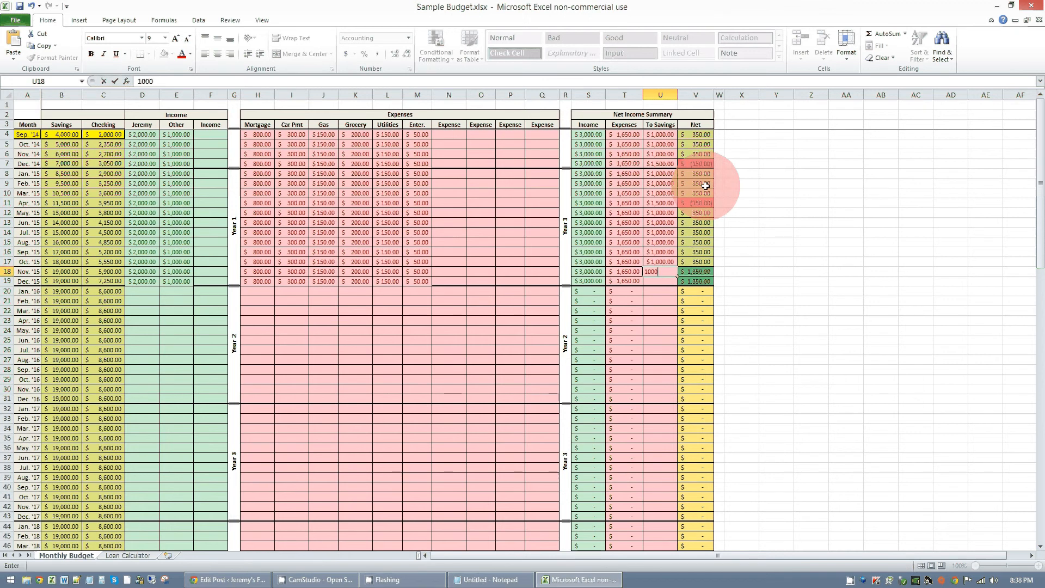
{"action": "key", "text": "Return"}
{"action": "type", "text": "1000"}
{"action": "key", "text": "Return"}
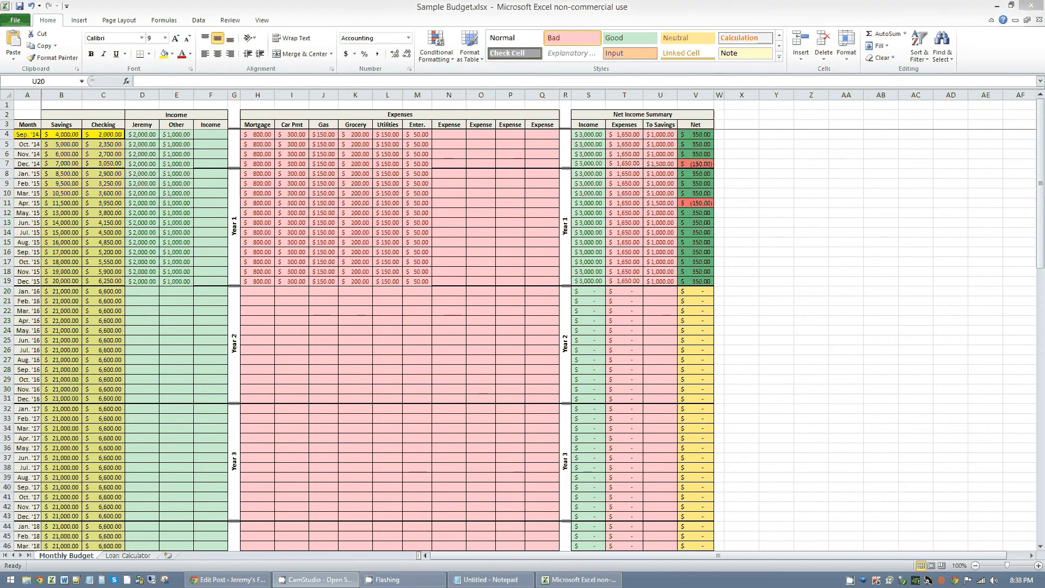
{"action": "left_click", "coordinate": [66, 281]}
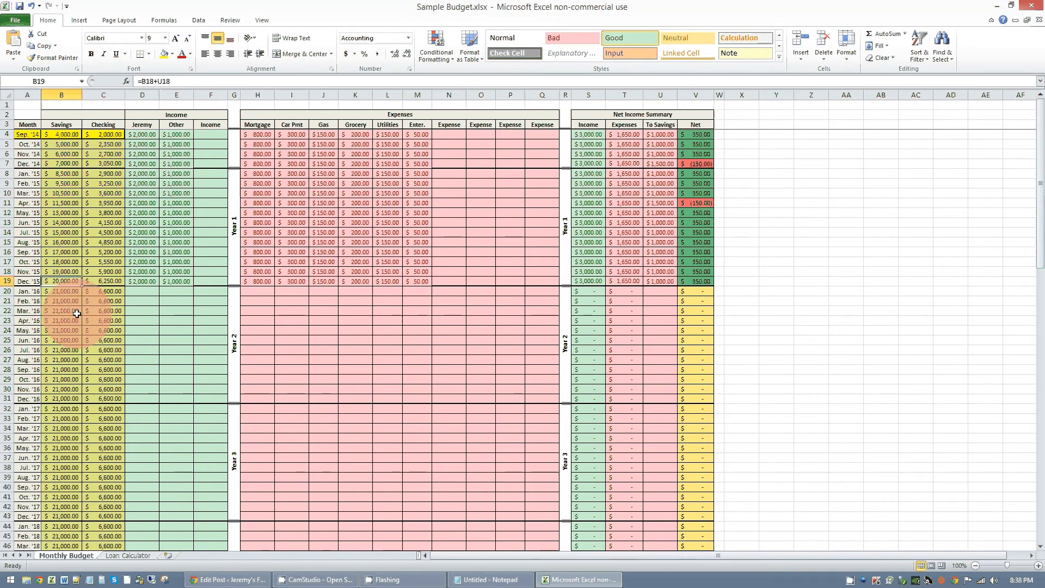
{"action": "key", "text": "Right"}
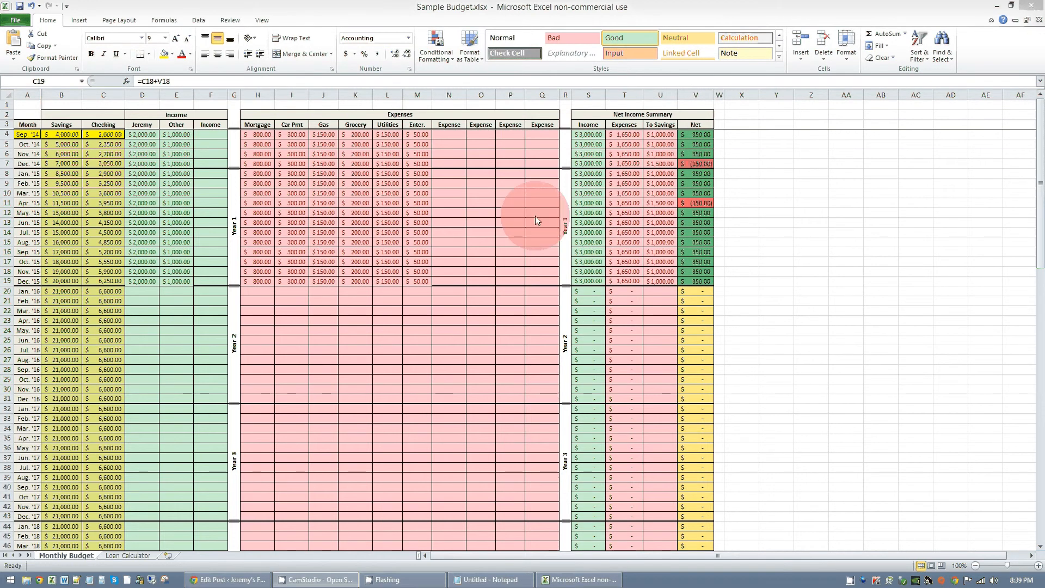
- Rename the seventh expense column header to Random
{"action": "left_click", "coordinate": [449, 125]}
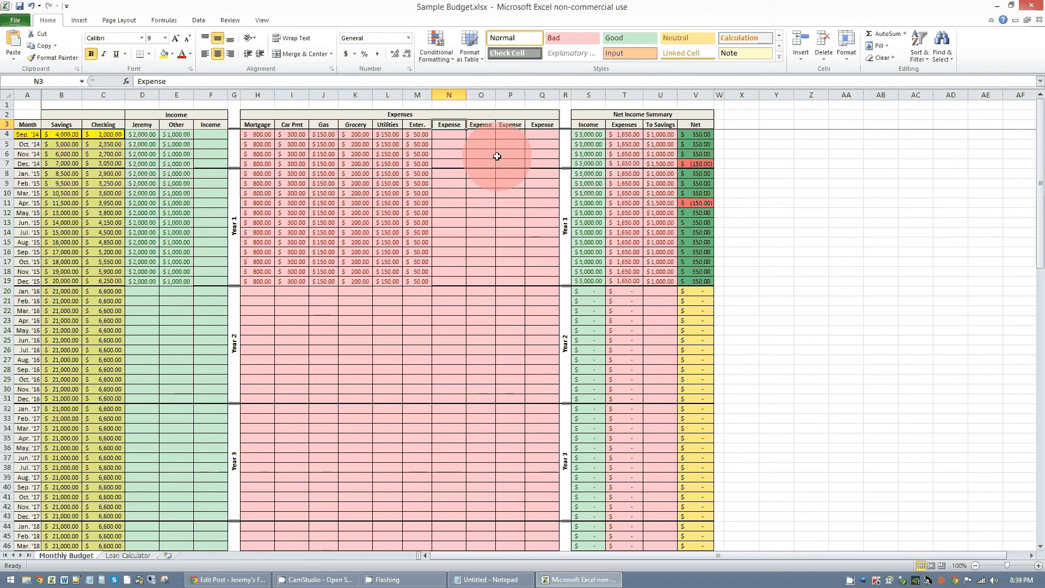
{"action": "type", "text": "Random"}
{"action": "key", "text": "Return"}
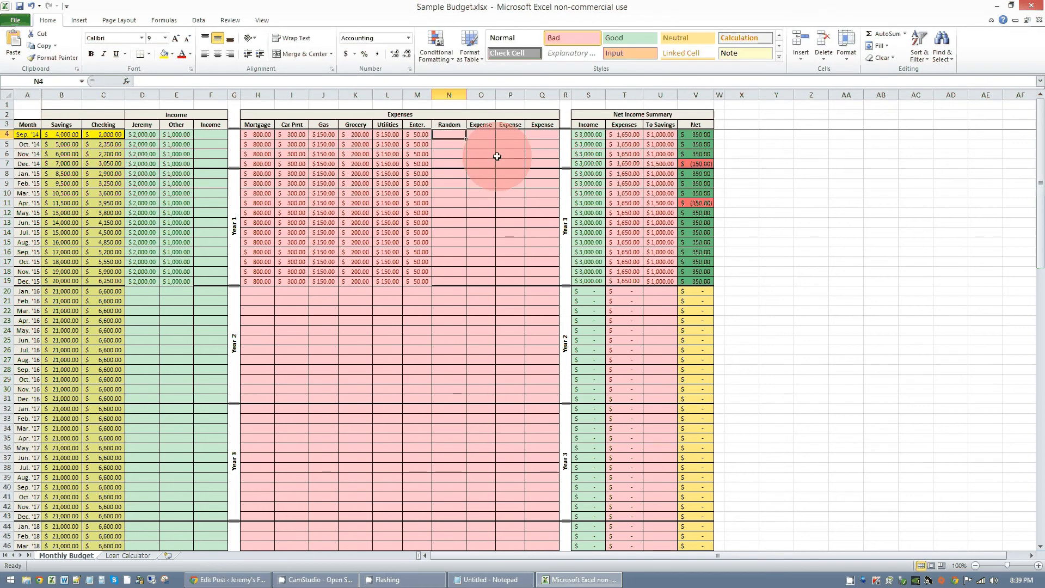
- Enter =RANDBETWEEN(200,250) as the Sep. '14 Random expense and copy the formula down through Dec. '15
{"action": "type", "text": "=RAND"}
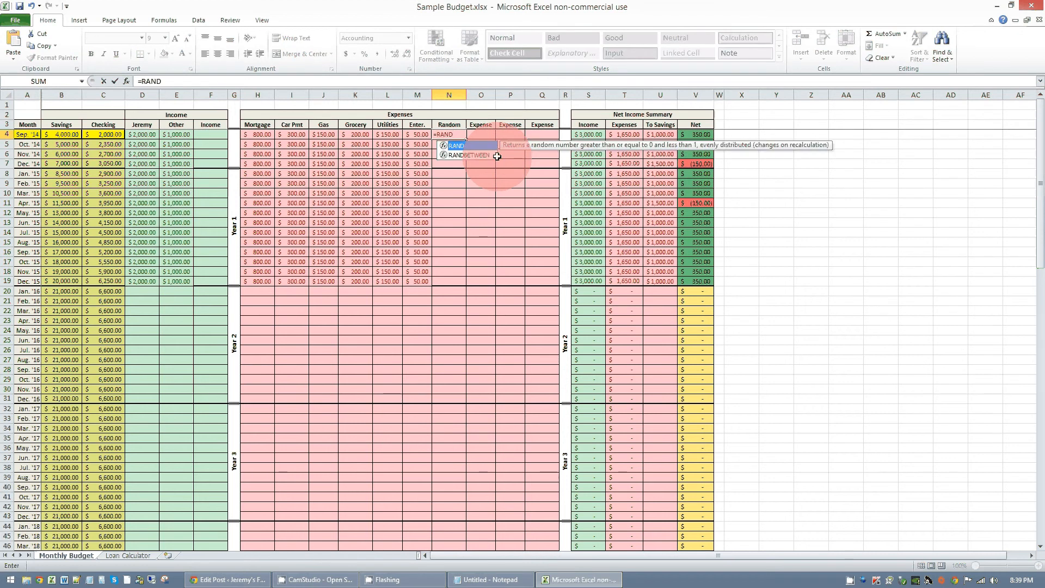
{"action": "type", "text": "BETWEEN"}
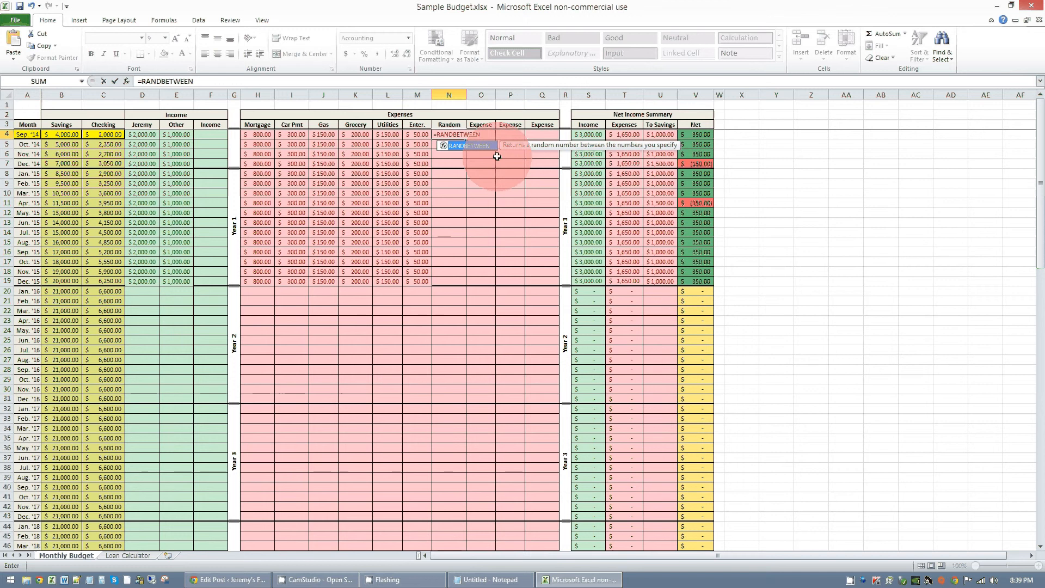
{"action": "type", "text": "("}
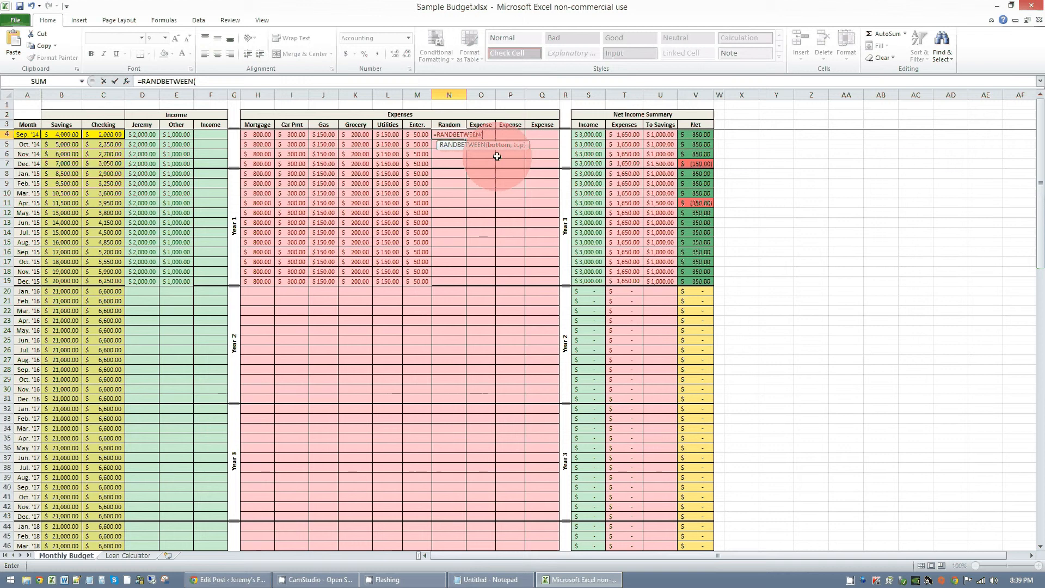
{"action": "type", "text": "2000"}
{"action": "key", "text": "BackSpace"}
{"action": "type", "text": ","}
{"action": "type", "text": "300)"}
{"action": "key", "text": "Return"}
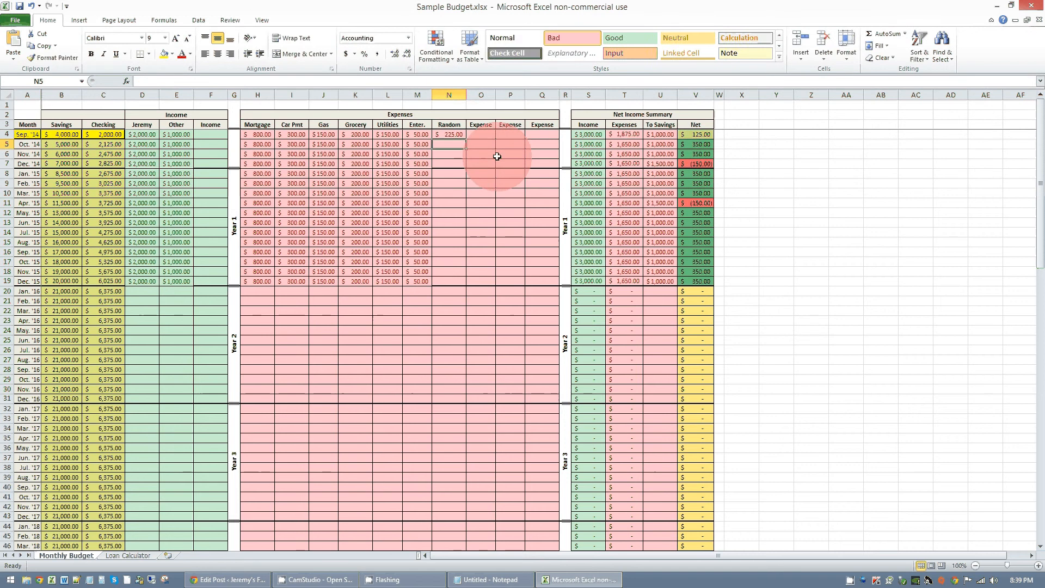
{"action": "left_click", "coordinate": [458, 136]}
{"action": "left_click_drag", "start_coordinate": [466, 140], "coordinate": [449, 282]}
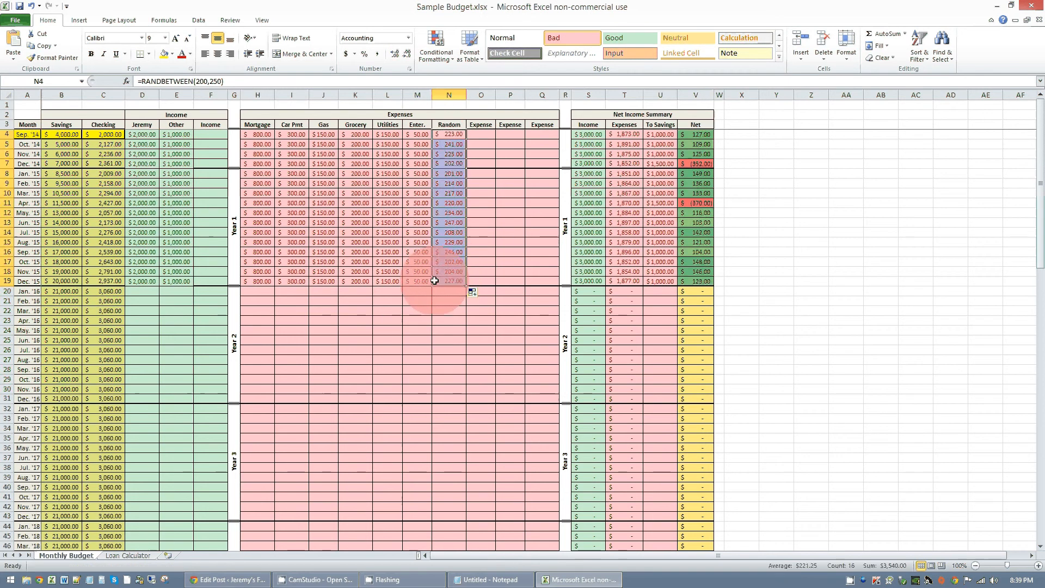
- Rename the eighth expense column header, next to Random, to Taxes
{"action": "left_click", "coordinate": [460, 156]}
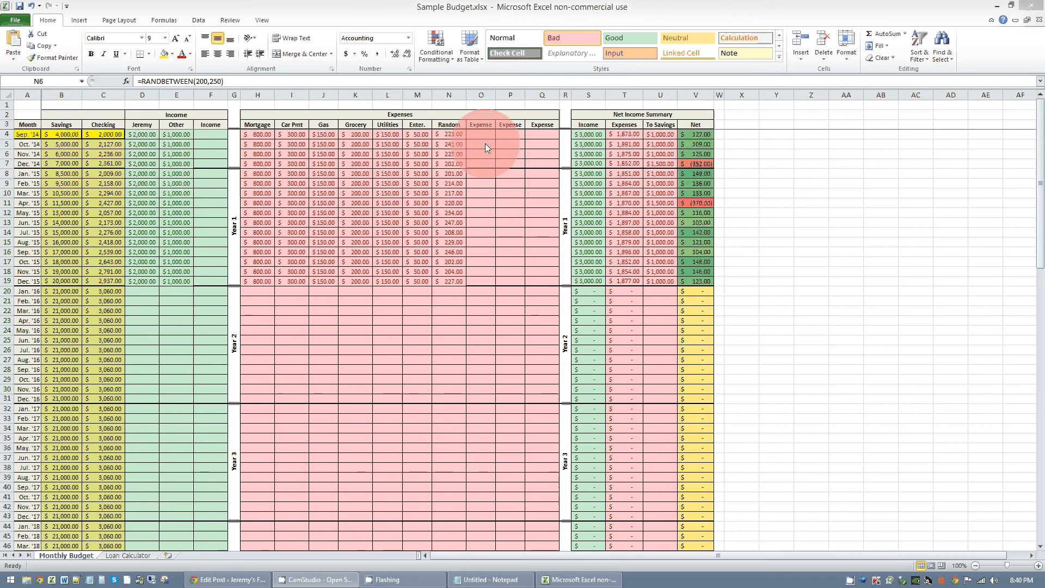
{"action": "left_click", "coordinate": [485, 125]}
{"action": "type", "text": "Taxes"}
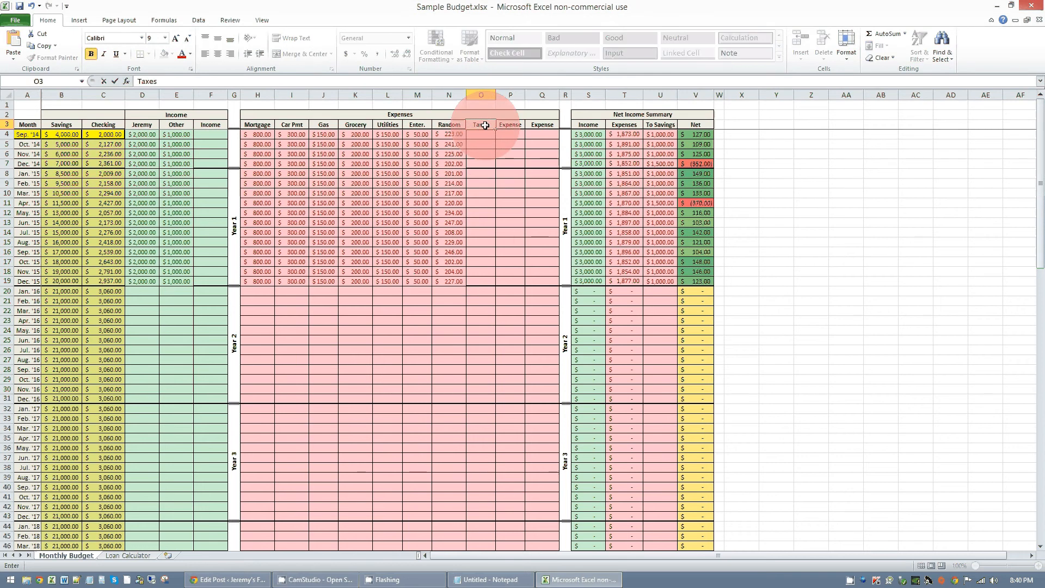
{"action": "key", "text": "Return"}
{"action": "key", "text": "Return"}
{"action": "key", "text": "Return"}
{"action": "key", "text": "Return"}
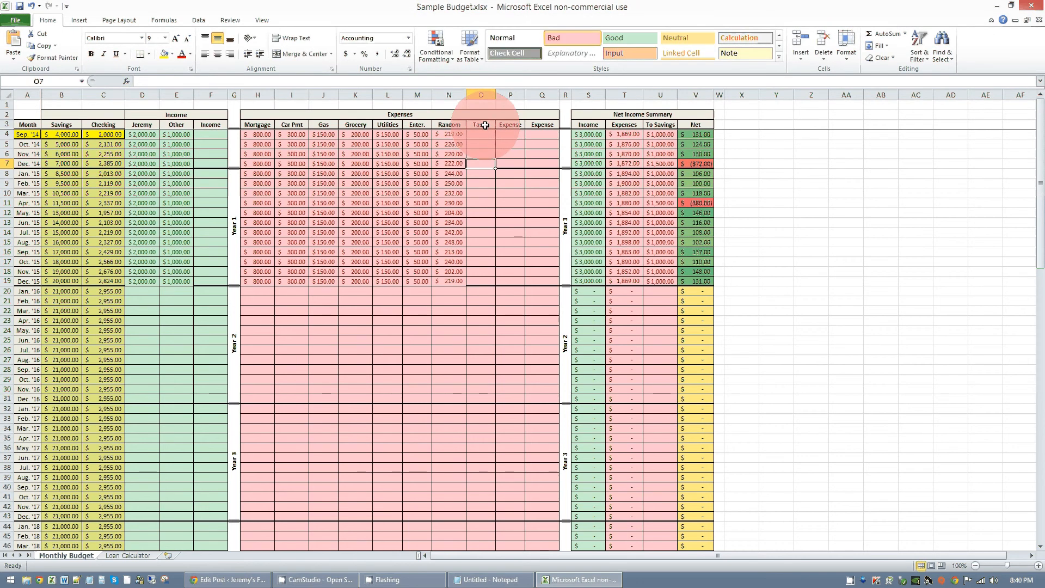
- Enter Taxes expenses of 300 for Dec. '14 and 2500 for Jul. '15
{"action": "type", "text": "300"}
{"action": "key", "text": "Return"}
{"action": "key", "text": "Return"}
{"action": "key", "text": "Return"}
{"action": "key", "text": "Return"}
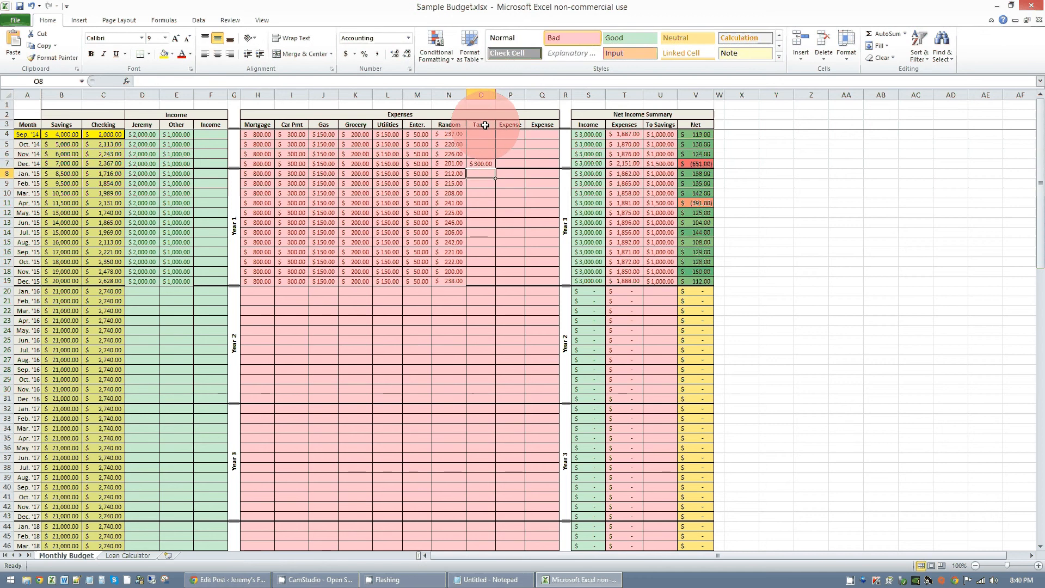
{"action": "key", "text": "Return"}
{"action": "key", "text": "Return"}
{"action": "key", "text": "Return"}
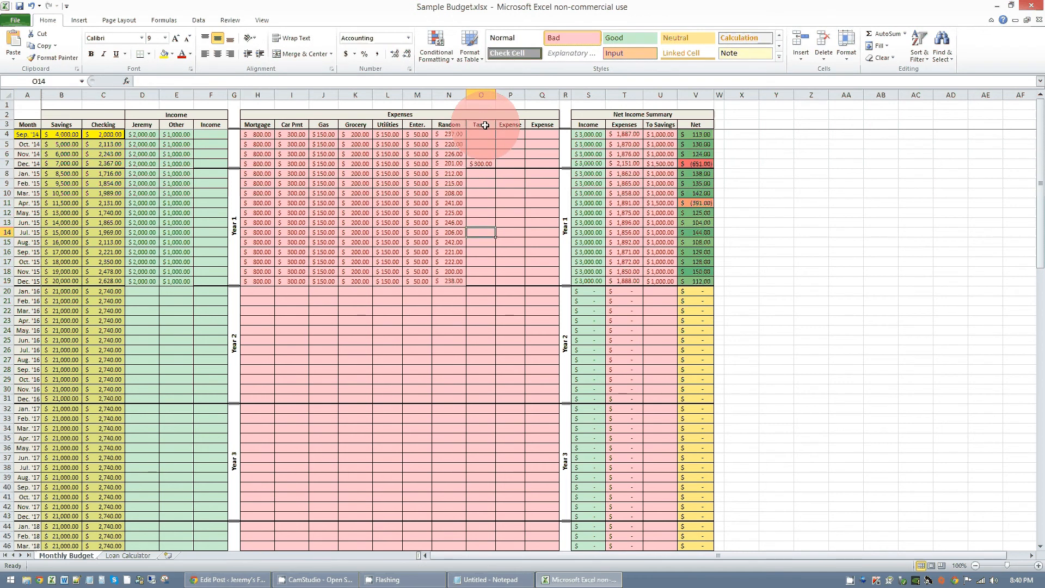
{"action": "type", "text": "2500"}
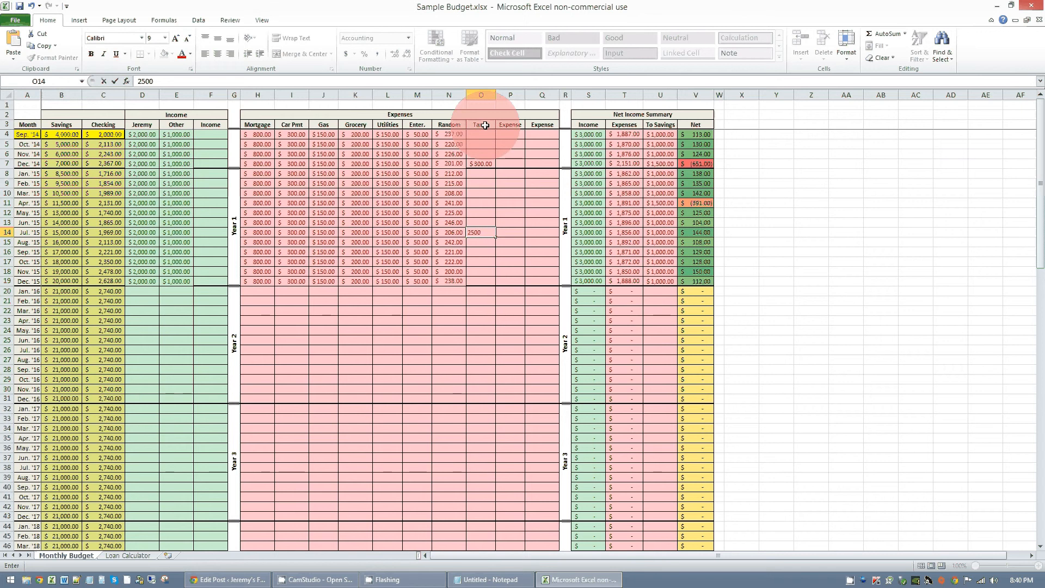
{"action": "key", "text": "Return"}
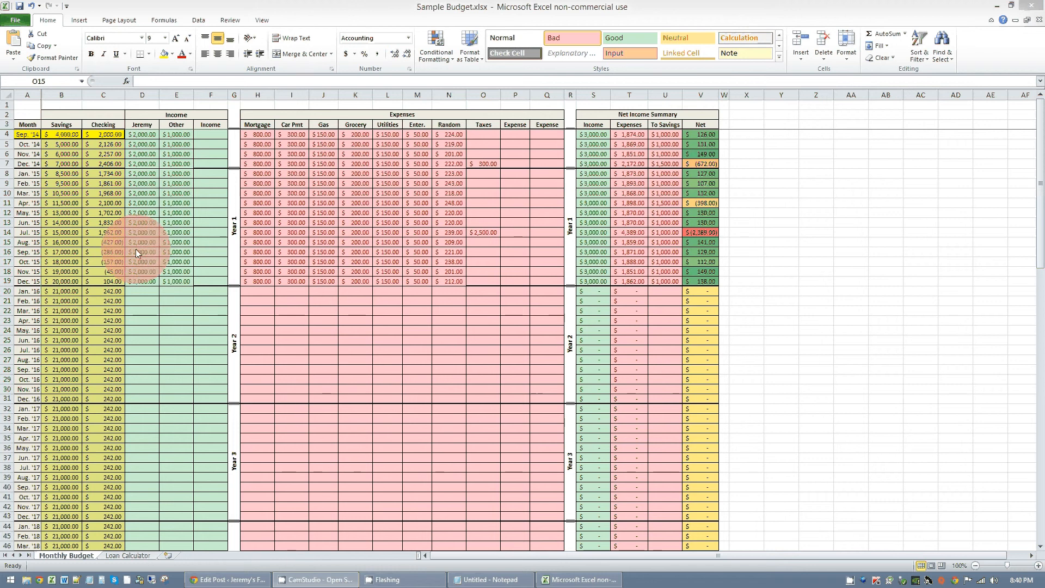
- Check the Aug. '15 Checking balance and clear the To Savings amounts for May and Jun. '15
{"action": "mouse_move", "coordinate": [106, 243]}
{"action": "left_mouse_down"}
{"action": "mouse_move", "coordinate": [110, 278]}
{"action": "mouse_move", "coordinate": [113, 243]}
{"action": "left_mouse_up"}
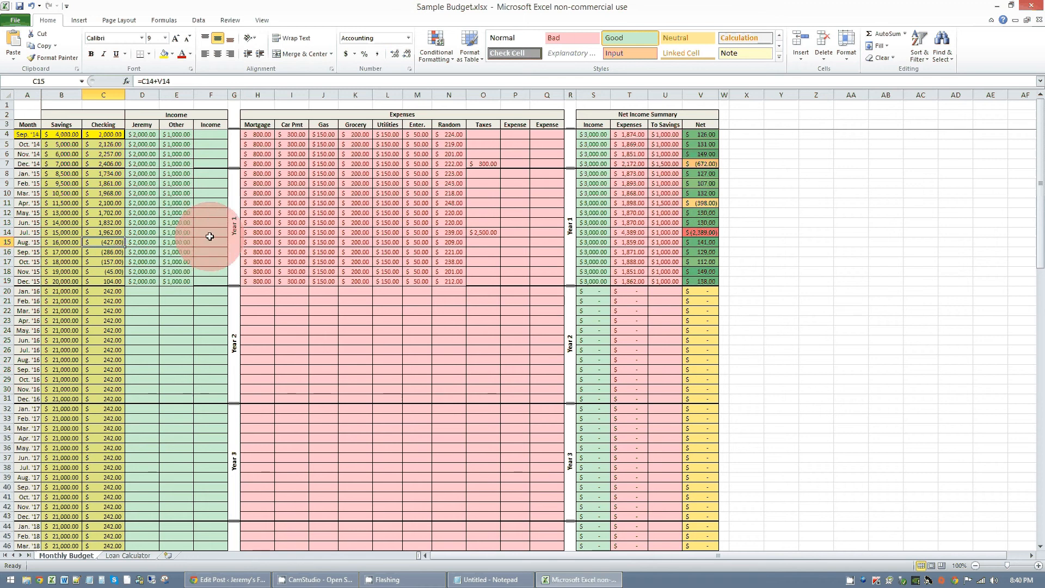
{"action": "left_click", "coordinate": [671, 216]}
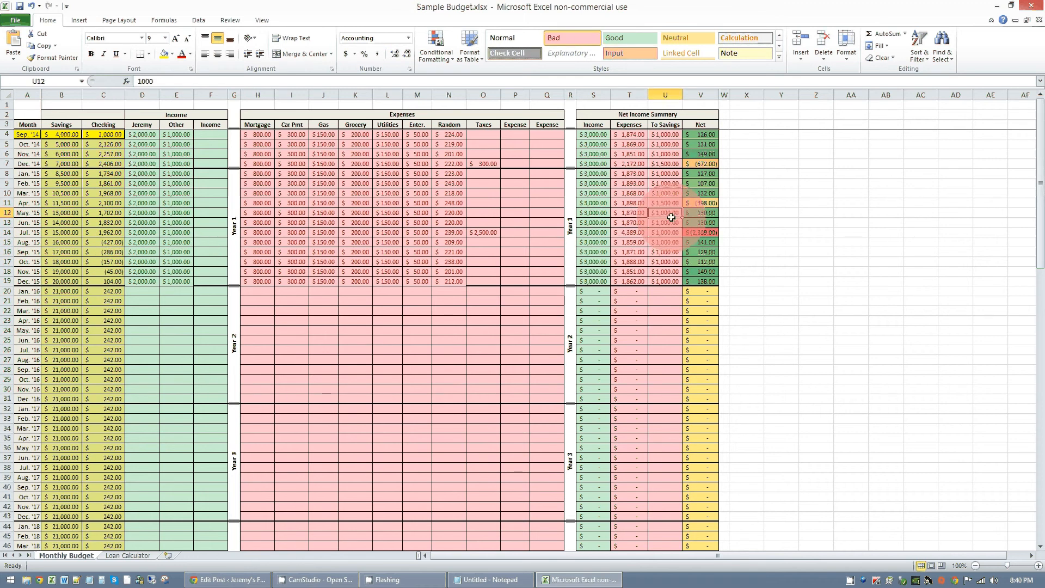
{"action": "key", "text": "Delete"}
{"action": "key", "text": "Return"}
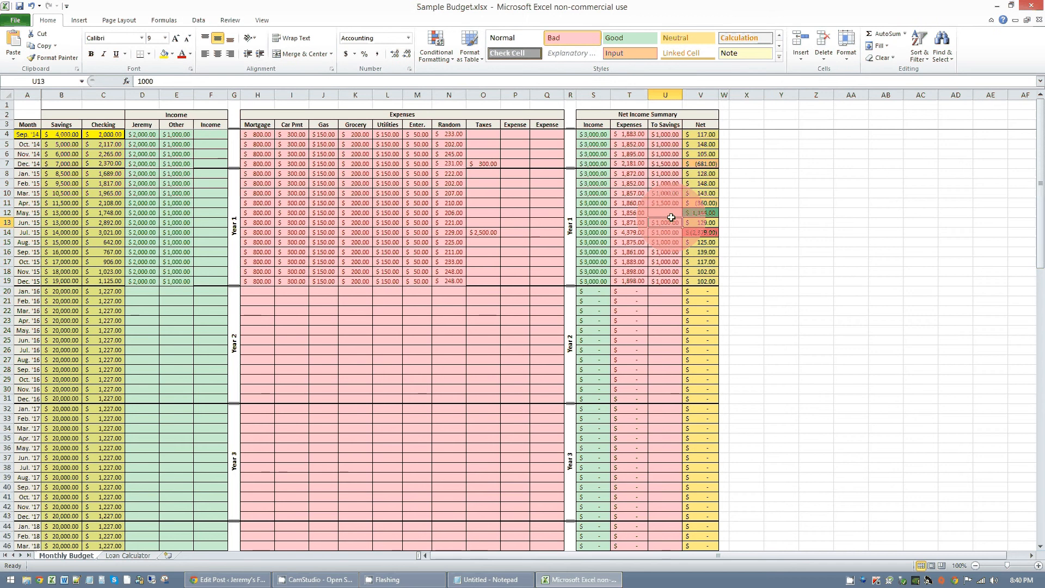
{"action": "key", "text": "Delete"}
{"action": "key", "text": "Return"}
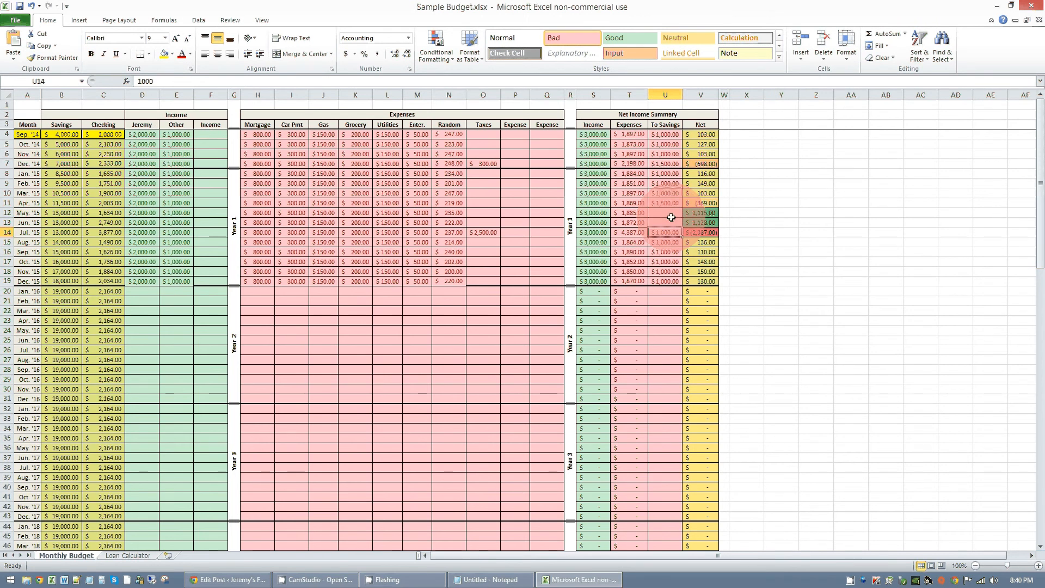
{"action": "left_click_drag", "start_coordinate": [671, 226], "coordinate": [670, 226]}
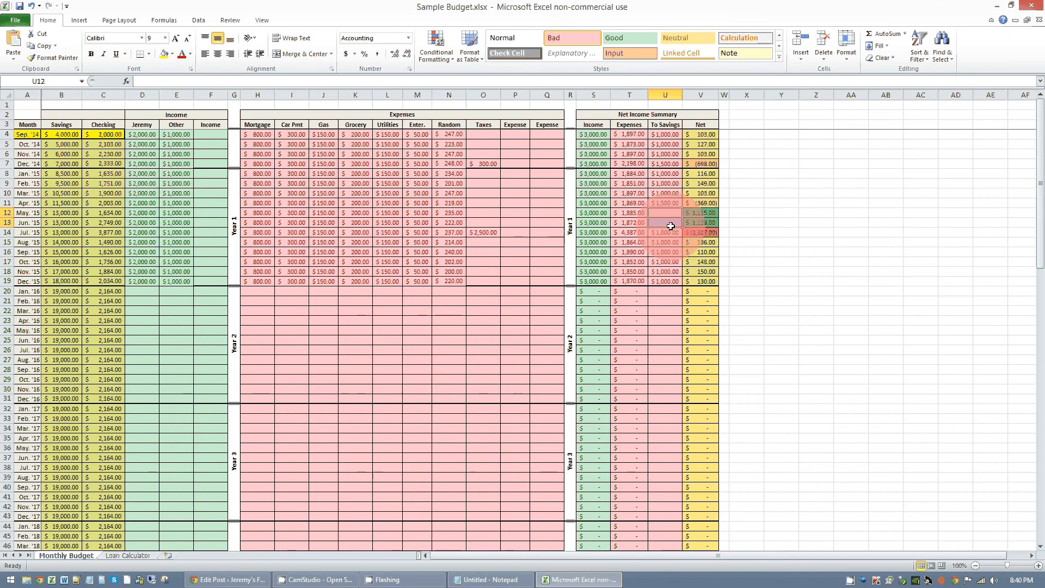
{"action": "left_click_drag", "start_coordinate": [483, 232], "coordinate": [28, 234]}
{"action": "left_click", "coordinate": [357, 243]}
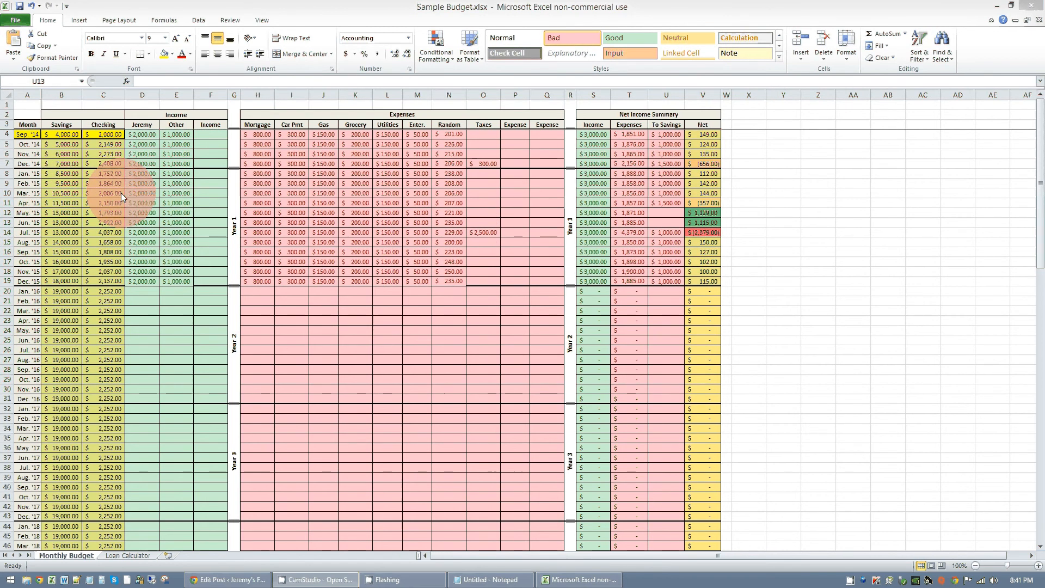
- Enter a 2500 expense for Mar. '15 in the unnamed expense column right after Taxes
{"action": "left_click", "coordinate": [487, 194]}
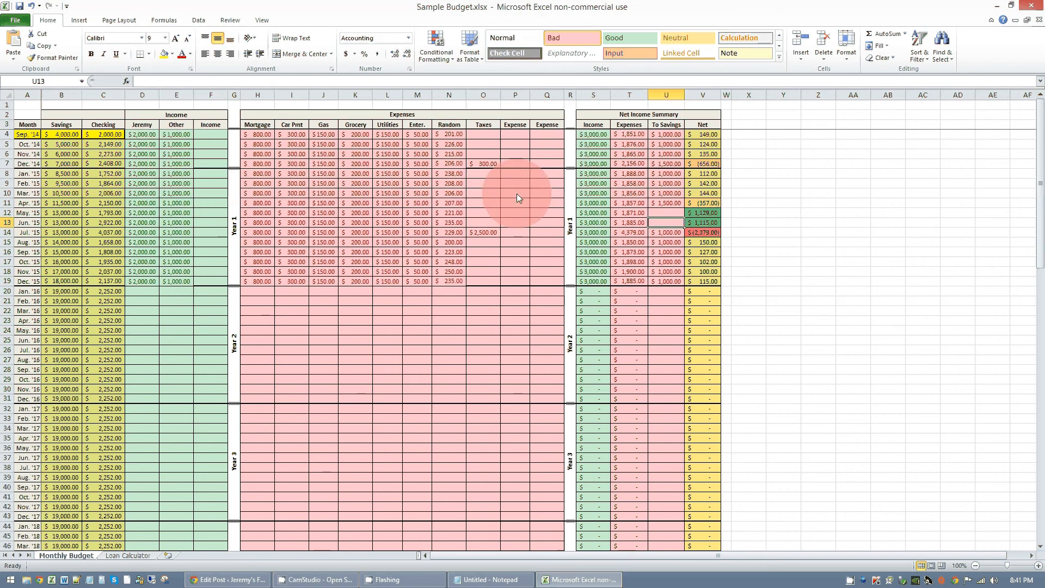
{"action": "left_click", "coordinate": [512, 190]}
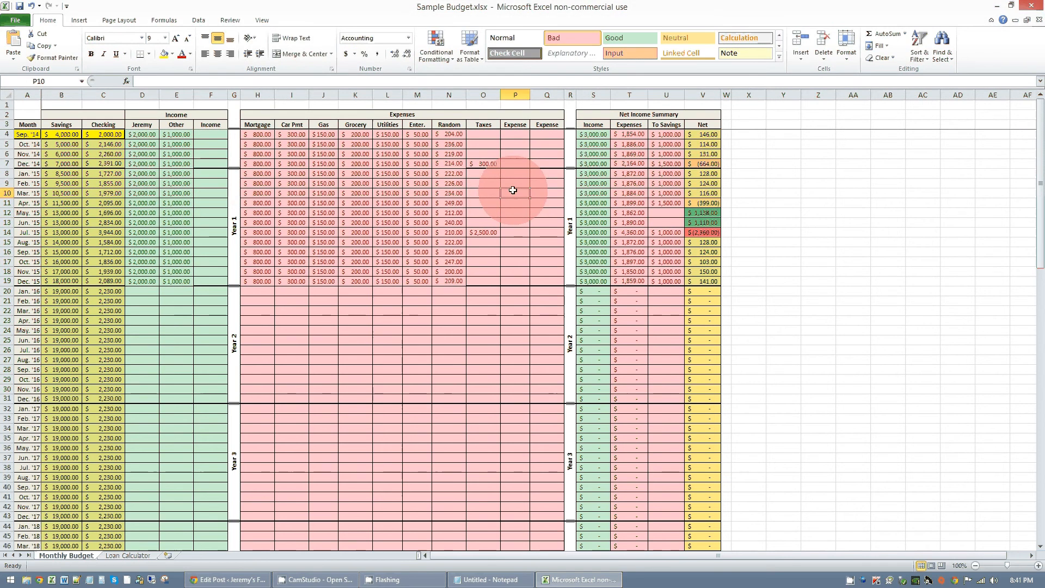
{"action": "type", "text": "25000"}
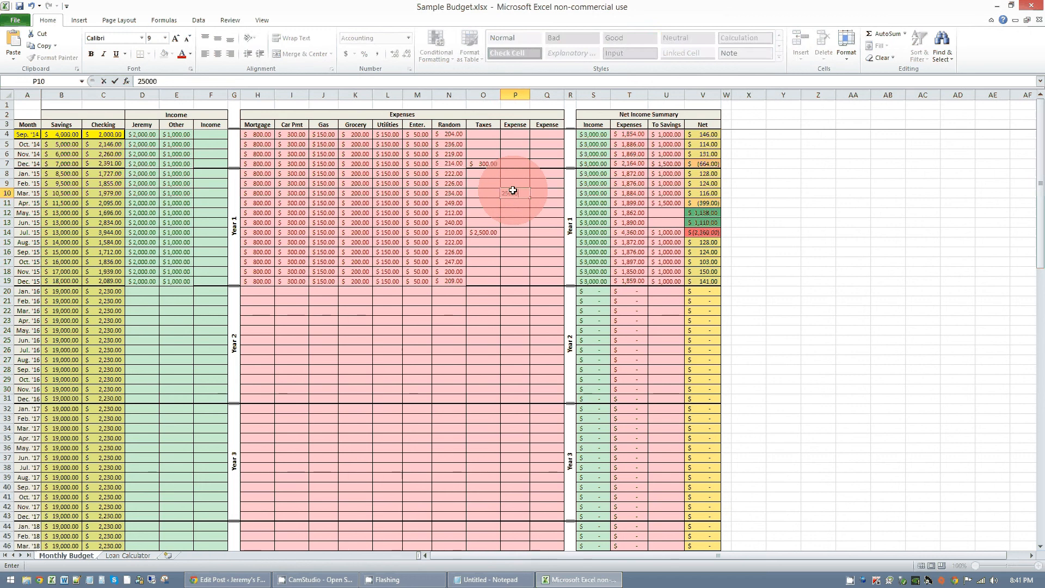
{"action": "key", "text": "Return"}
{"action": "left_click", "coordinate": [518, 192]}
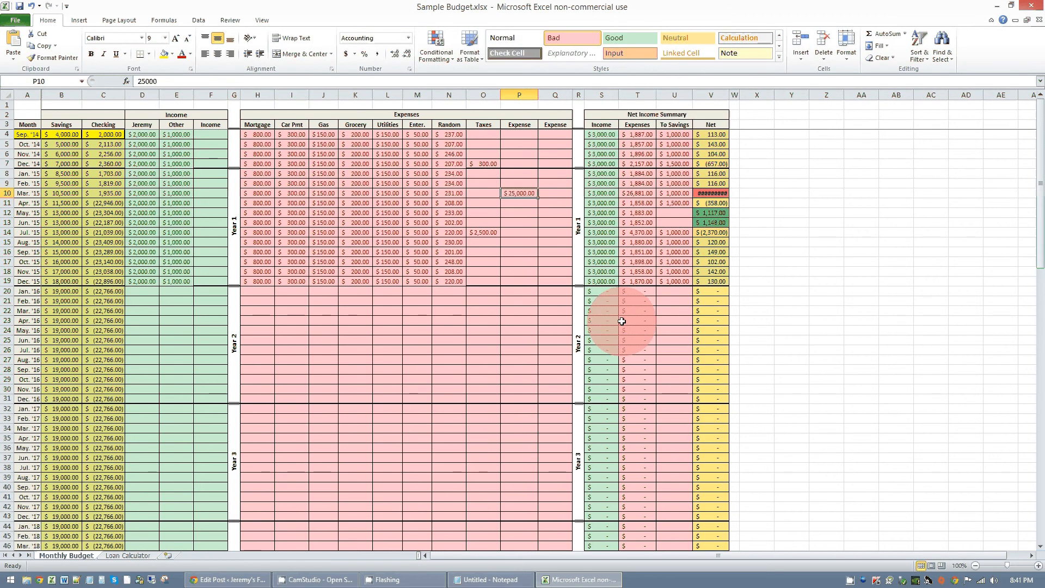
{"action": "type", "text": "2500"}
{"action": "key", "text": "Return"}
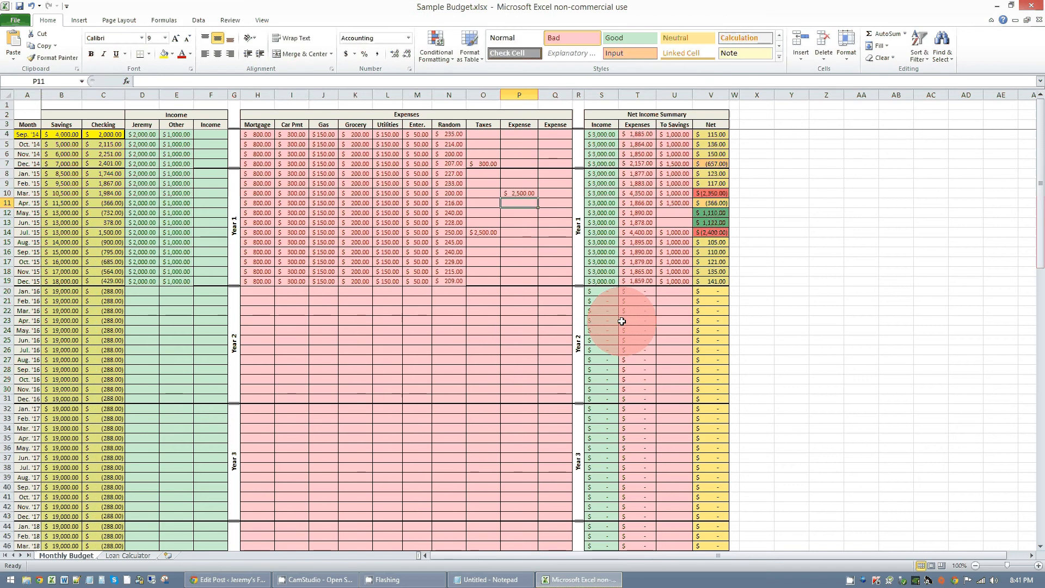
- Clear the To Savings amount for Feb. '15
{"action": "key", "text": "alt+Tab"}
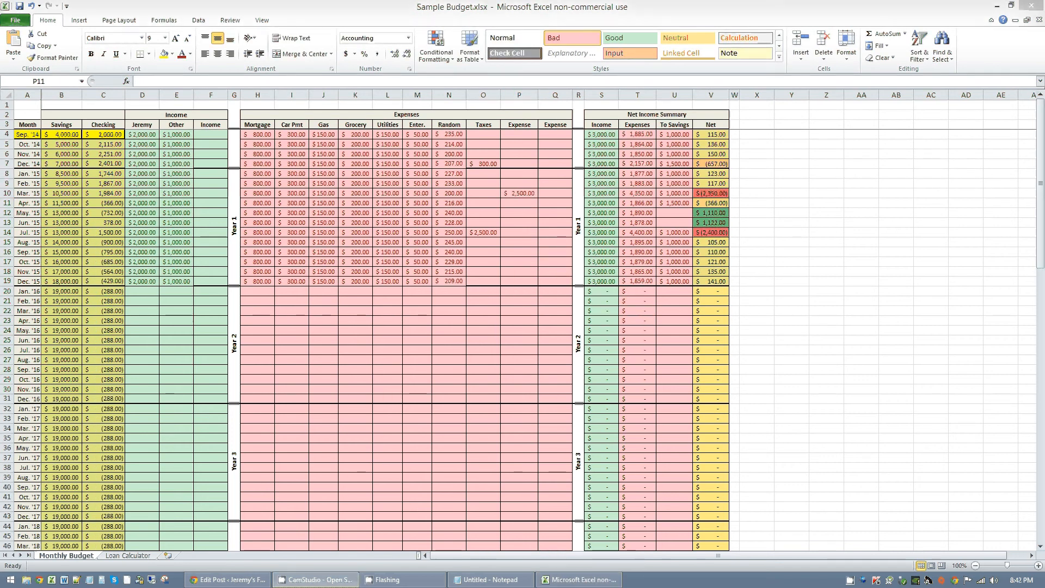
{"action": "key", "text": "alt+Tab"}
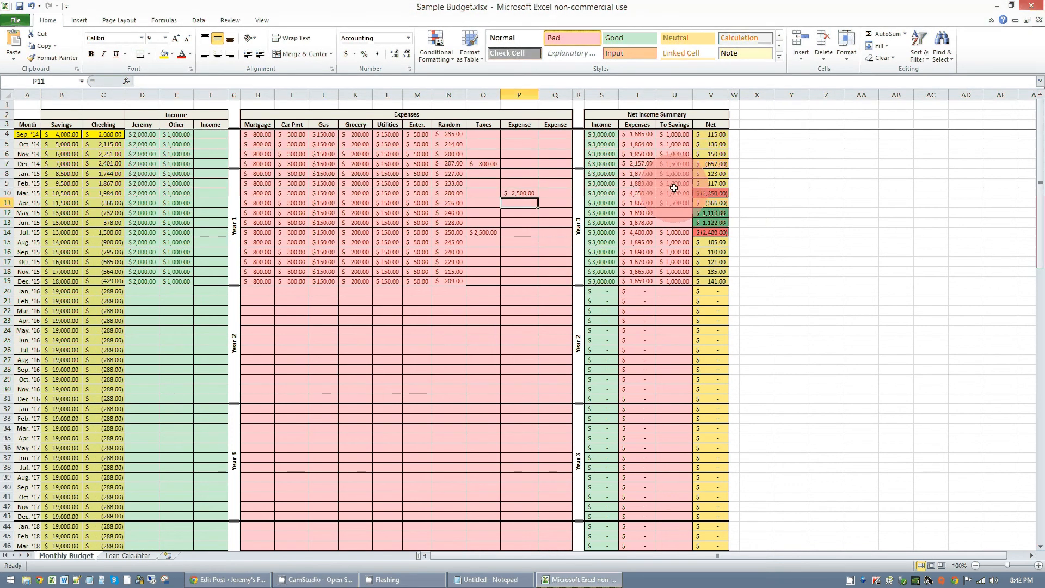
{"action": "left_click", "coordinate": [674, 187]}
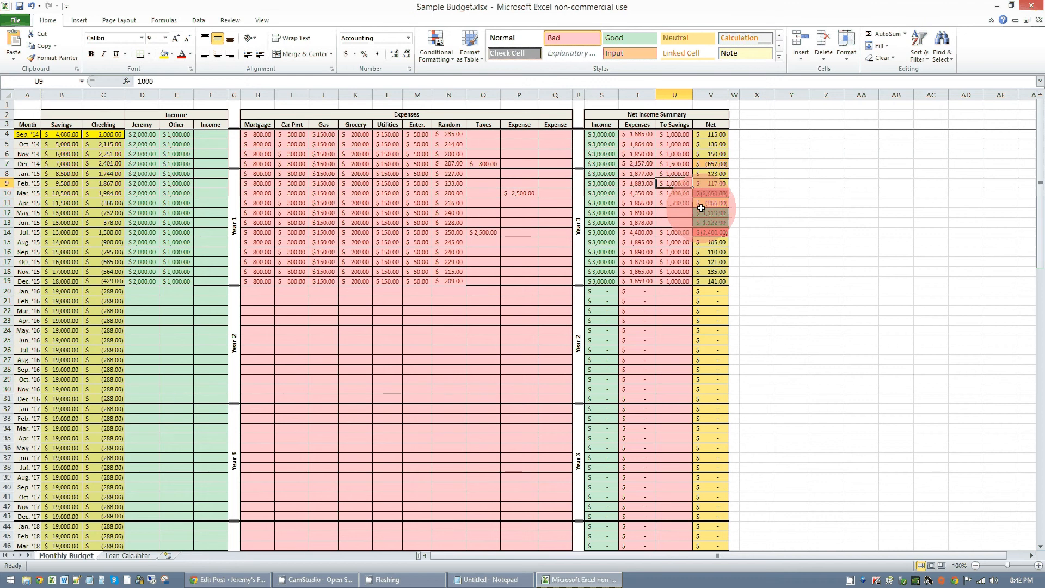
{"action": "key", "text": "Delete"}
{"action": "key", "text": "Down"}
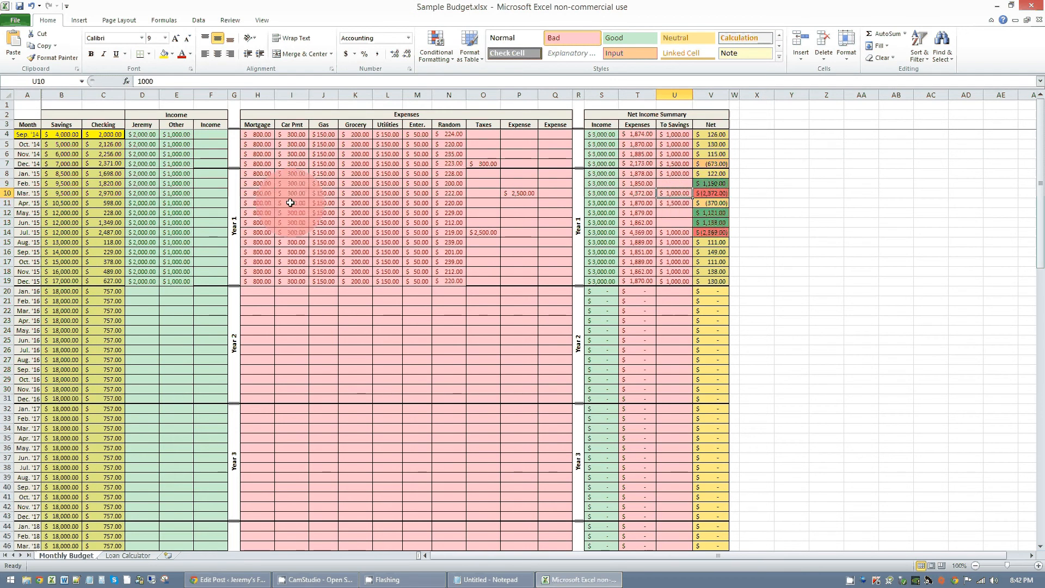
- Check the Checking balances from Feb. to May '15 and set the Mar. '15 To Savings amount to 0
{"action": "left_click_drag", "start_coordinate": [105, 183], "coordinate": [105, 213]}
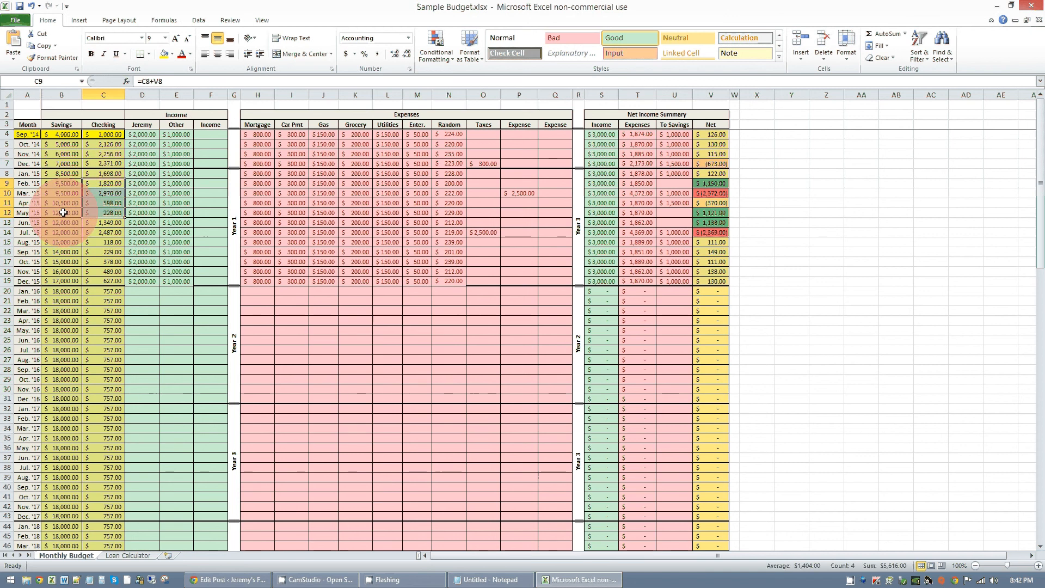
{"action": "key", "text": "F9"}
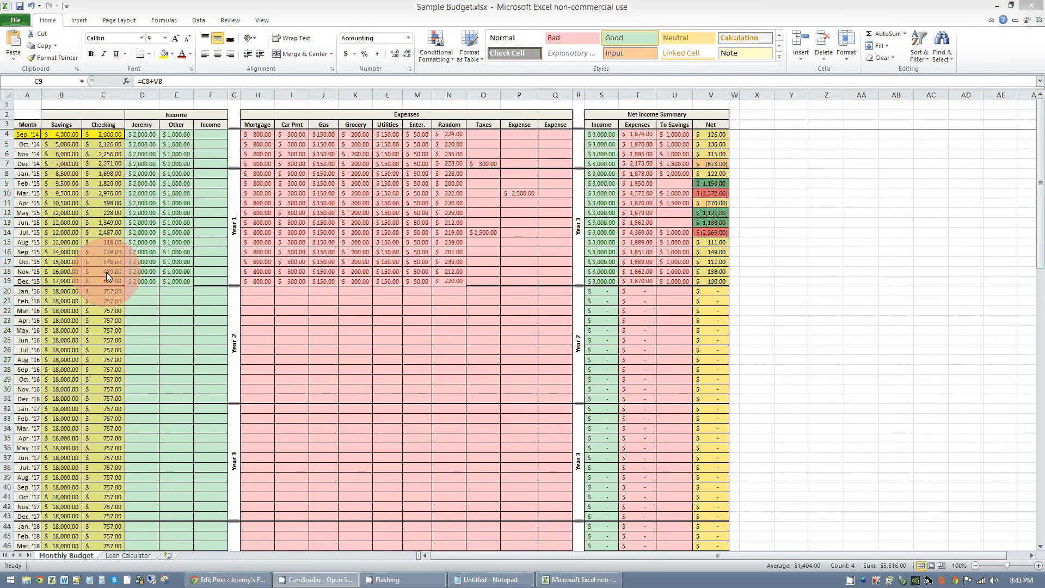
{"action": "left_click", "coordinate": [676, 193]}
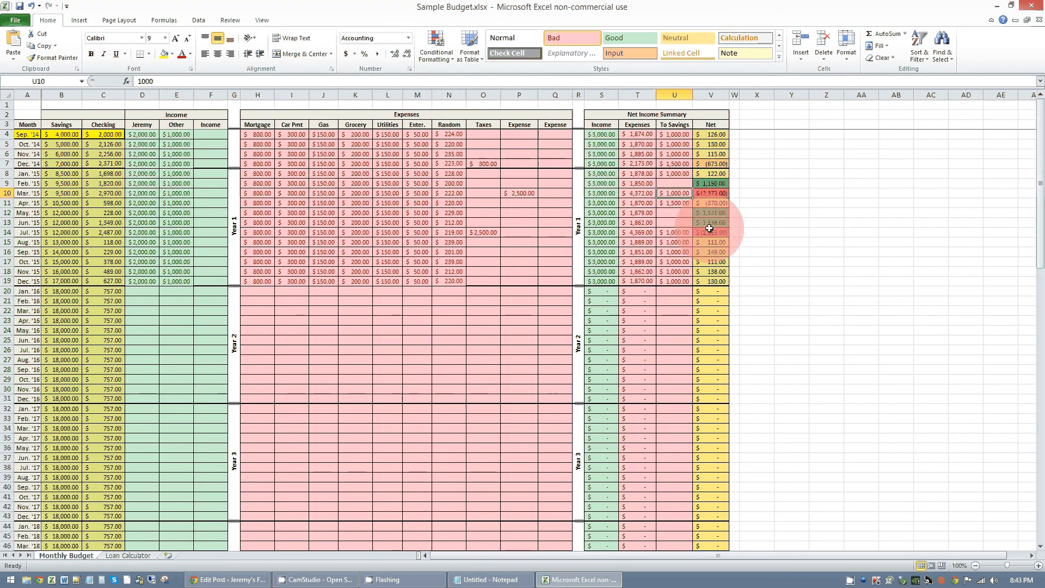
{"action": "type", "text": "0"}
{"action": "key", "text": "Return"}
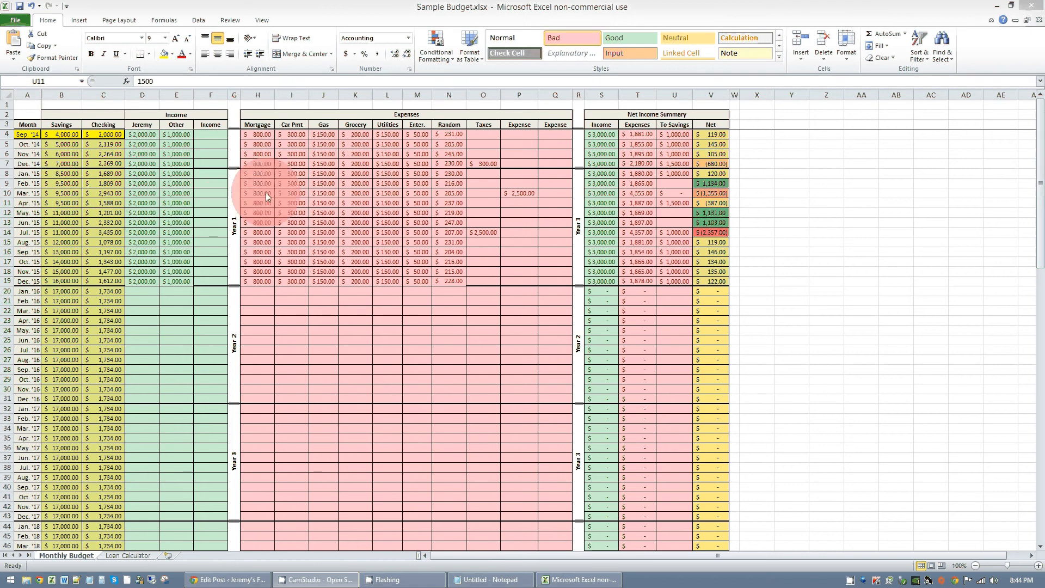
- Overwrite the Oct. '14 balance formulas with actual amounts of 5007 for Savings and 2200 for Checking
{"action": "left_click", "coordinate": [71, 139]}
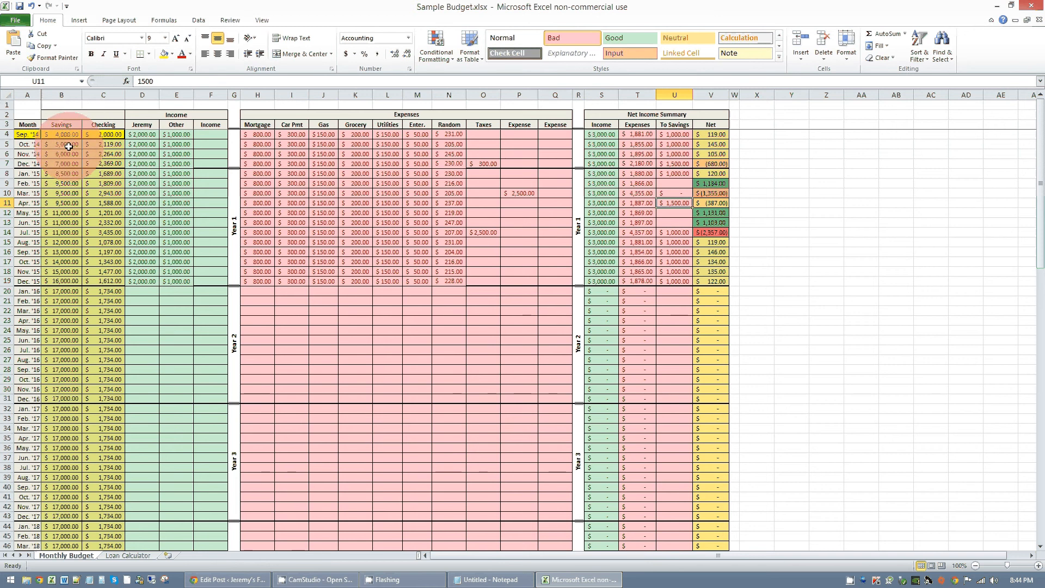
{"action": "left_click", "coordinate": [70, 145]}
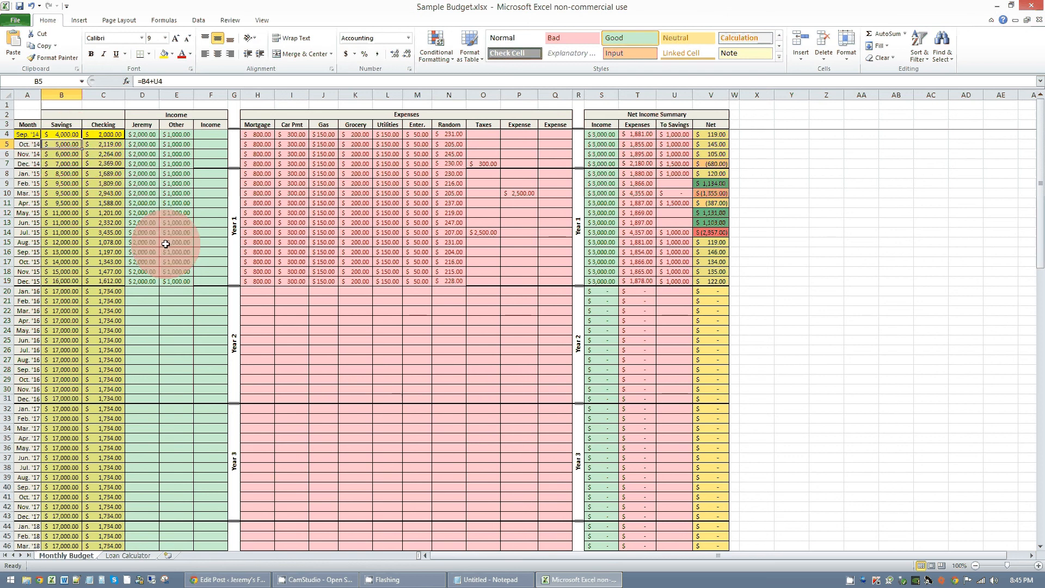
{"action": "type", "text": "5007"}
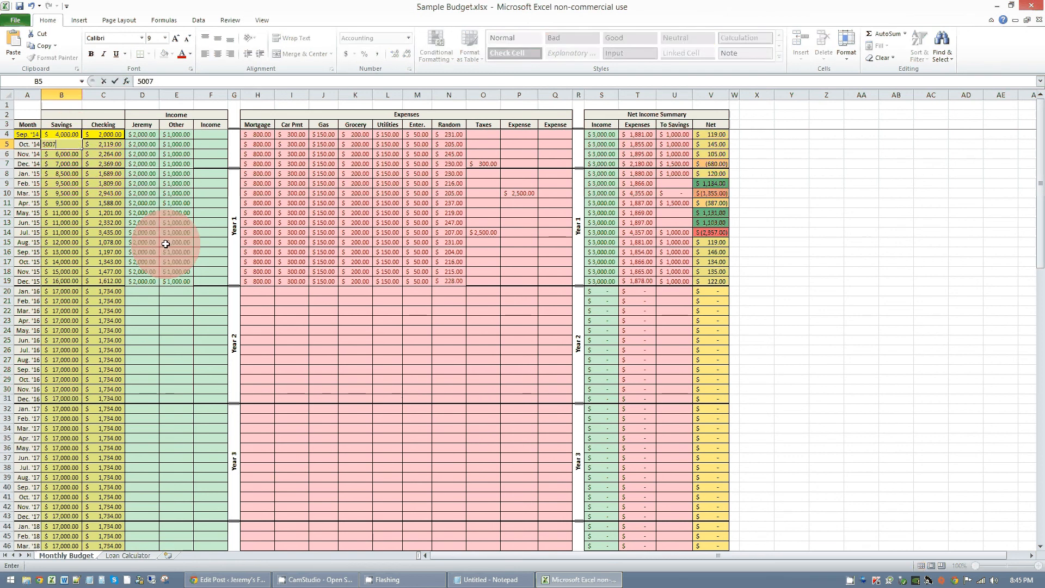
{"action": "key", "text": "Tab"}
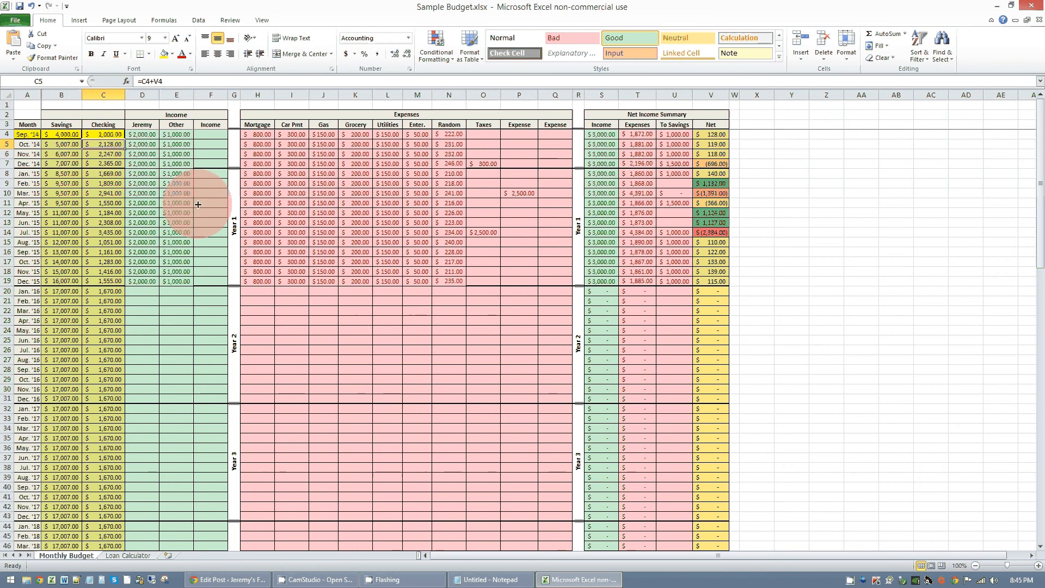
{"action": "type", "text": "2200"}
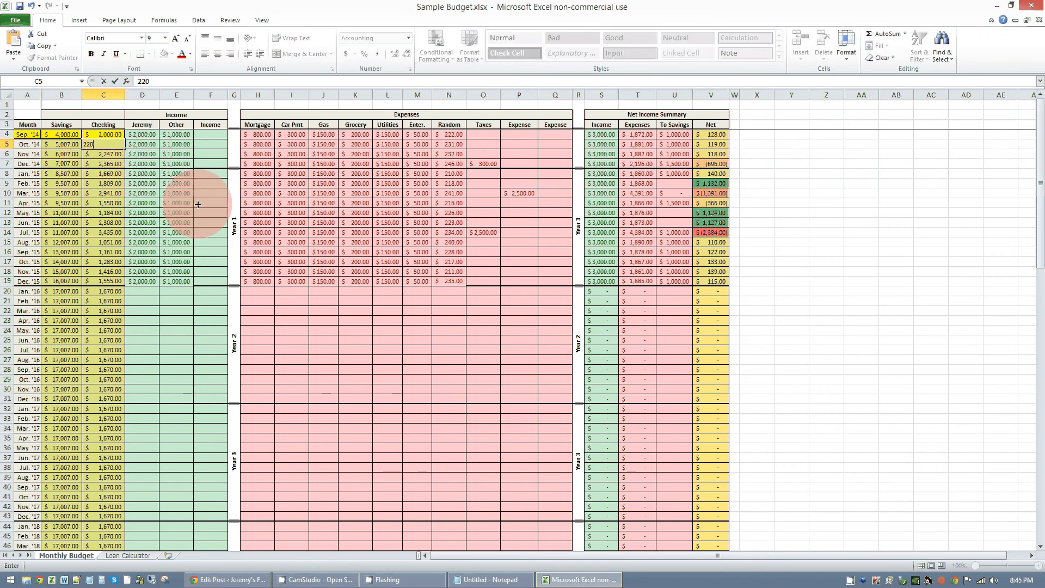
{"action": "key", "text": "Down"}
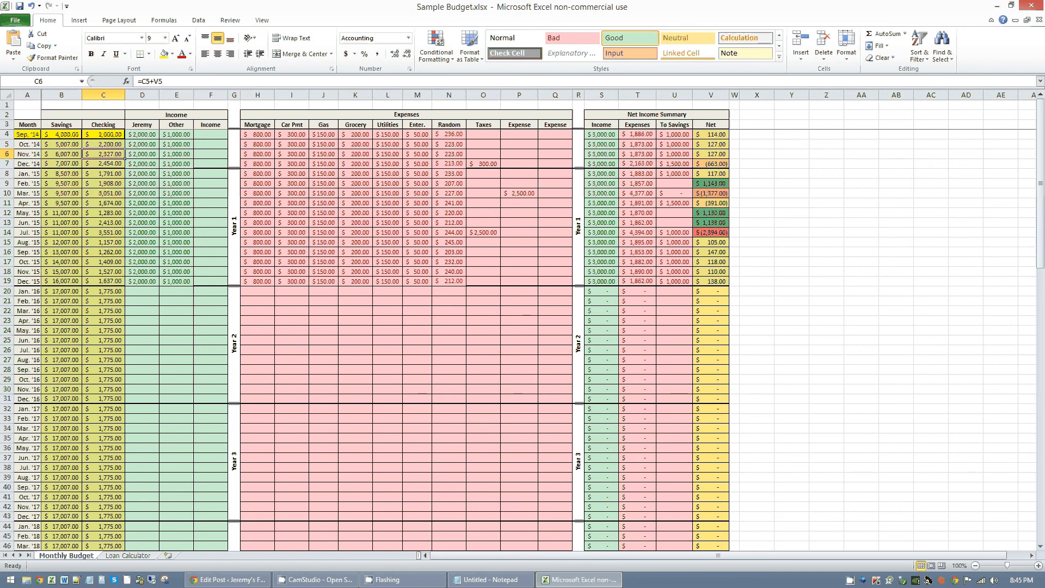
- Set the Dec. '14 amount in the first income column, right after Checking, to 3000
{"action": "left_click", "coordinate": [175, 183]}
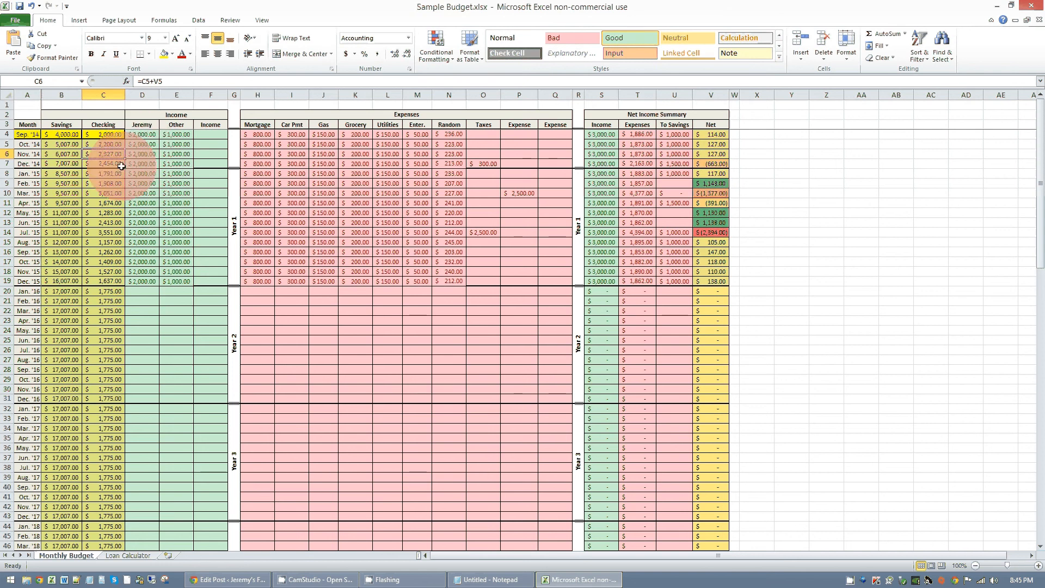
{"action": "left_click", "coordinate": [142, 165]}
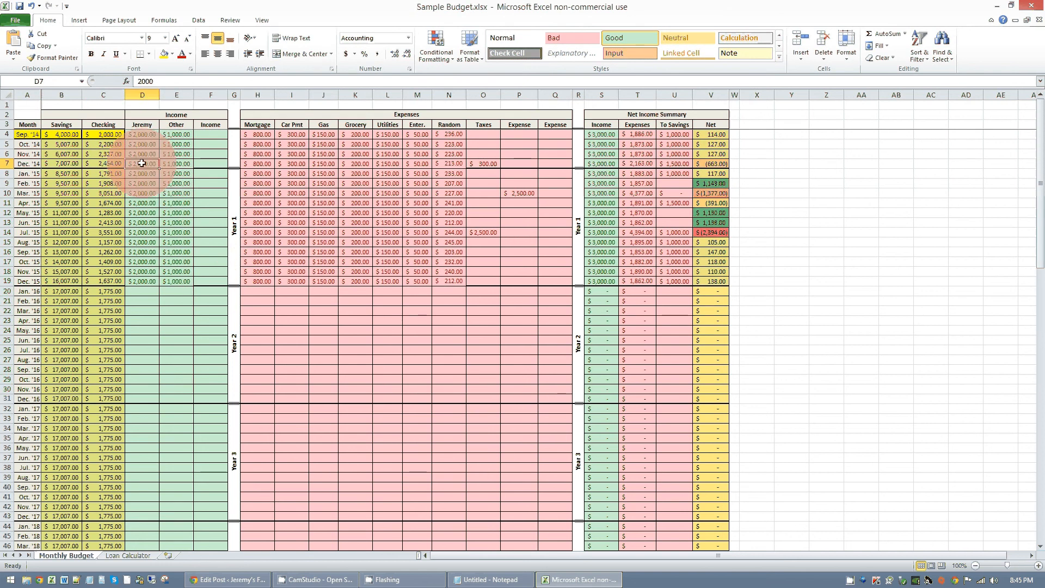
{"action": "type", "text": "3,0"}
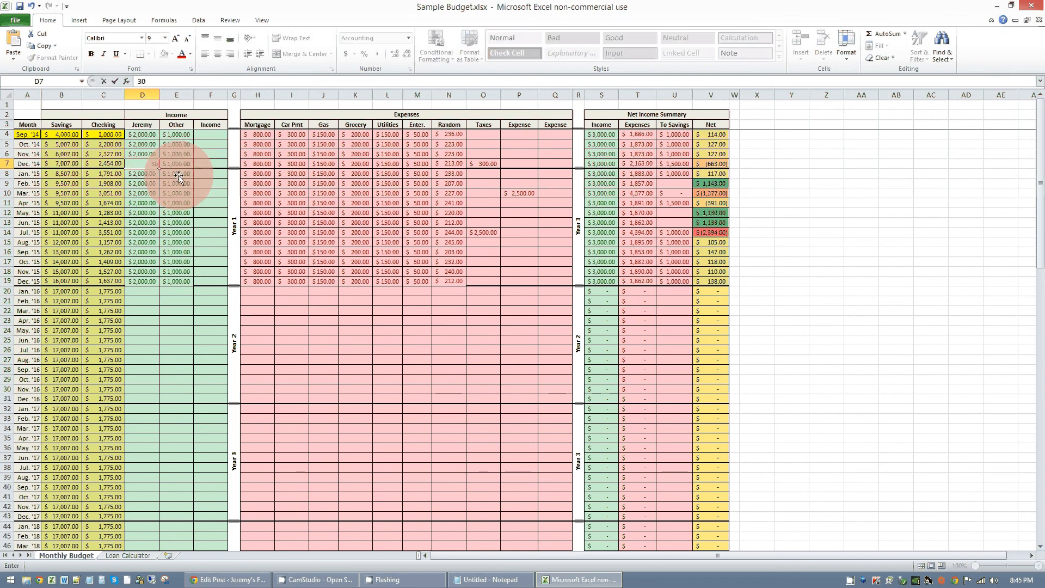
{"action": "type", "text": "00"}
{"action": "key", "text": "Return"}
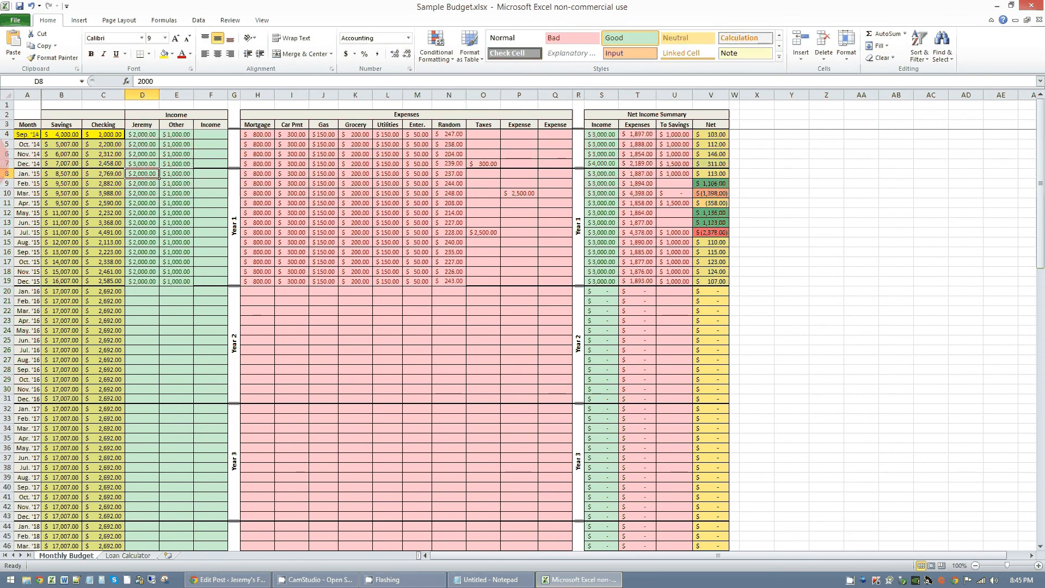
- Enter an extra income of 1500 for Mar. '15 in the unnamed Income column right after Other
{"action": "left_click", "coordinate": [211, 195]}
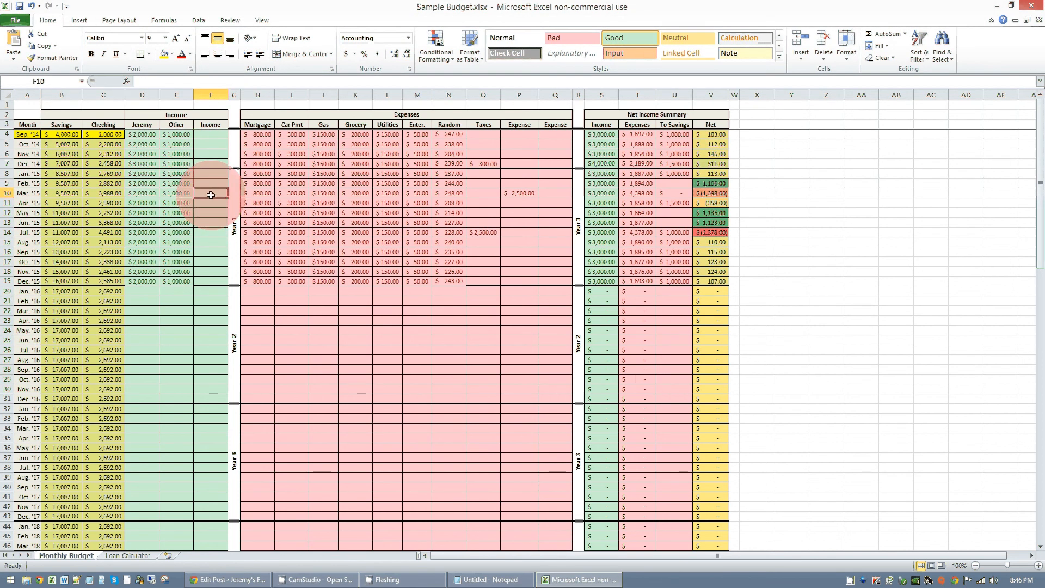
{"action": "type", "text": "1500"}
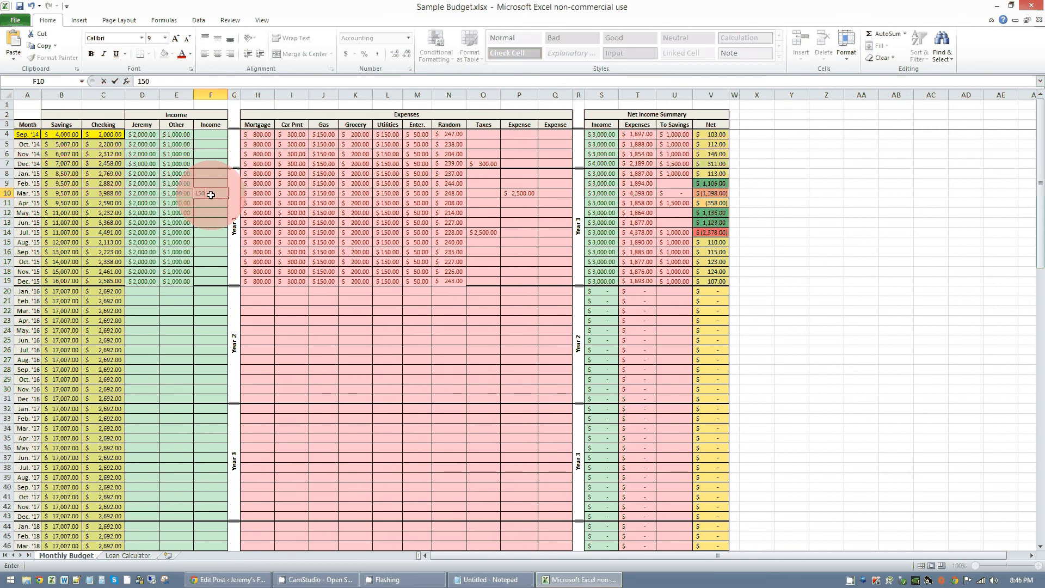
{"action": "key", "text": "Return"}
- Enter an extra income of 5000 for Jun. '15 in the unnamed Income column and check the Dec. '15 Checking balance
{"action": "key", "text": "Down"}
{"action": "key", "text": "Down"}
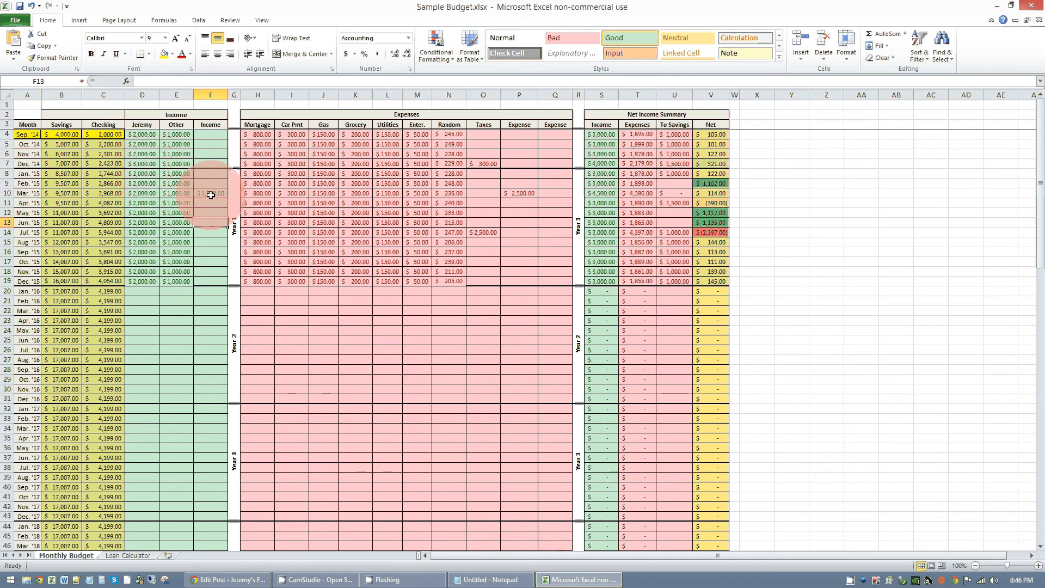
{"action": "type", "text": "5000"}
{"action": "key", "text": "Return"}
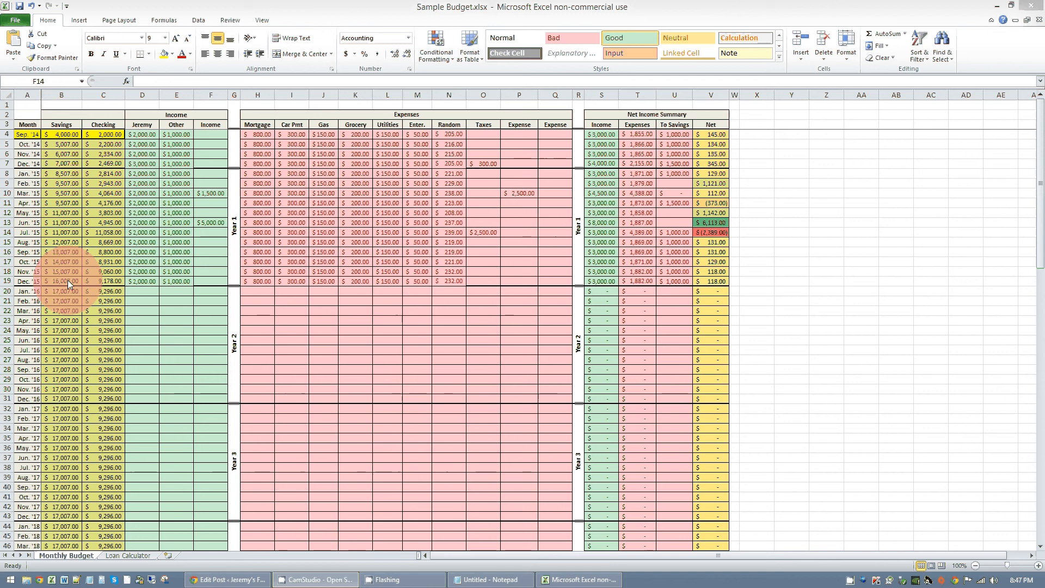
{"action": "left_click", "coordinate": [106, 280]}
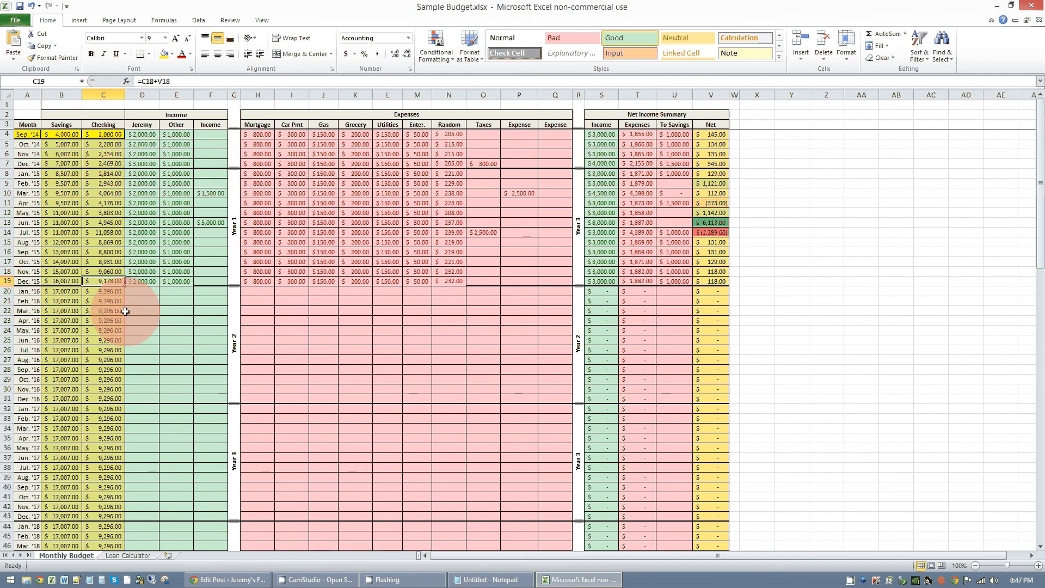